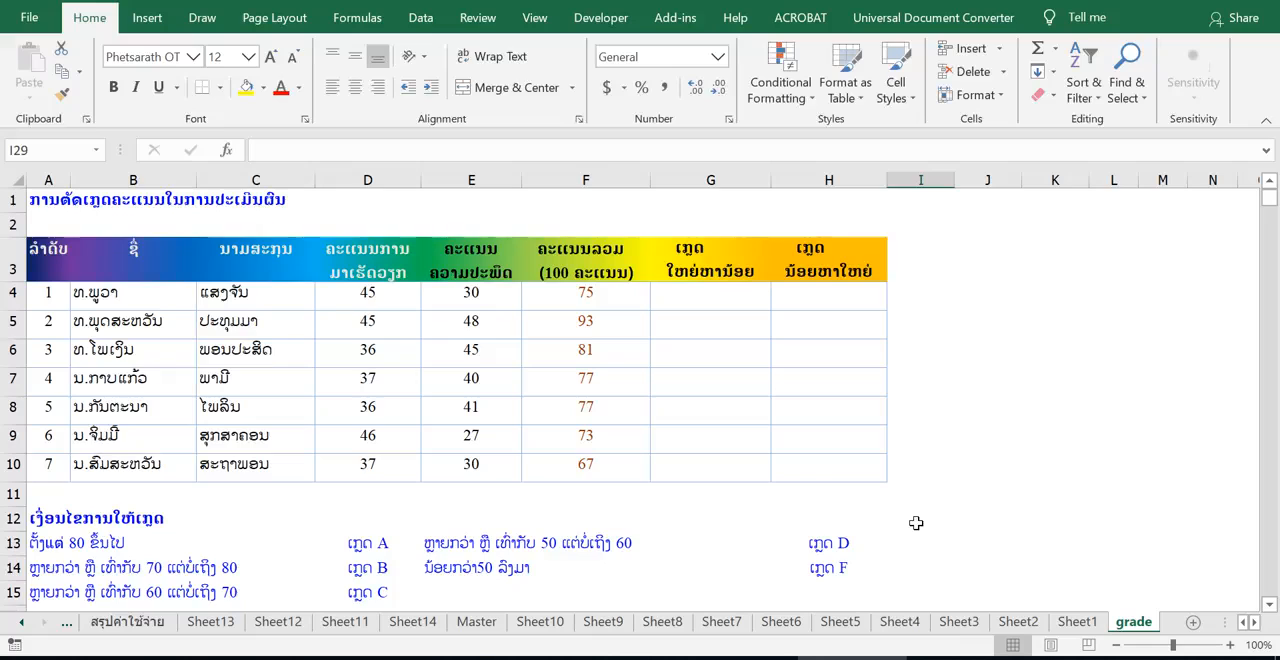
Step: Examine the grading criteria below the score table, covering the score ranges for grades A, B, C, D and F
{"action": "left_click", "coordinate": [368, 544]}
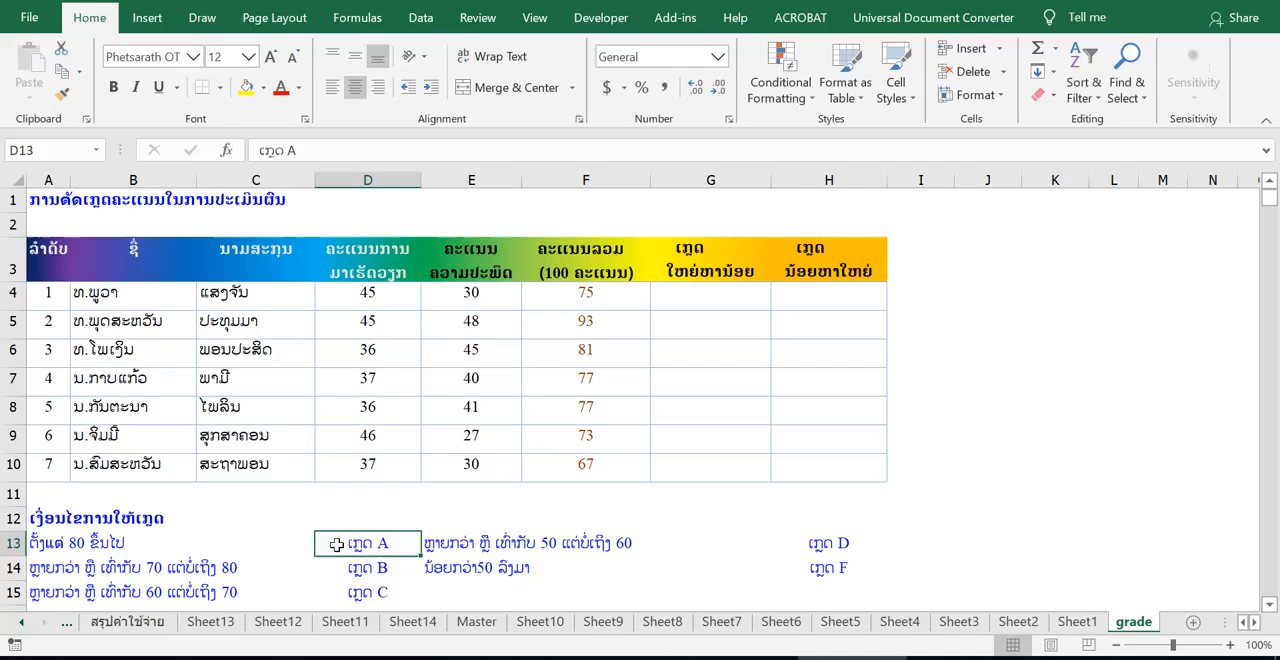
{"action": "left_click", "coordinate": [195, 567]}
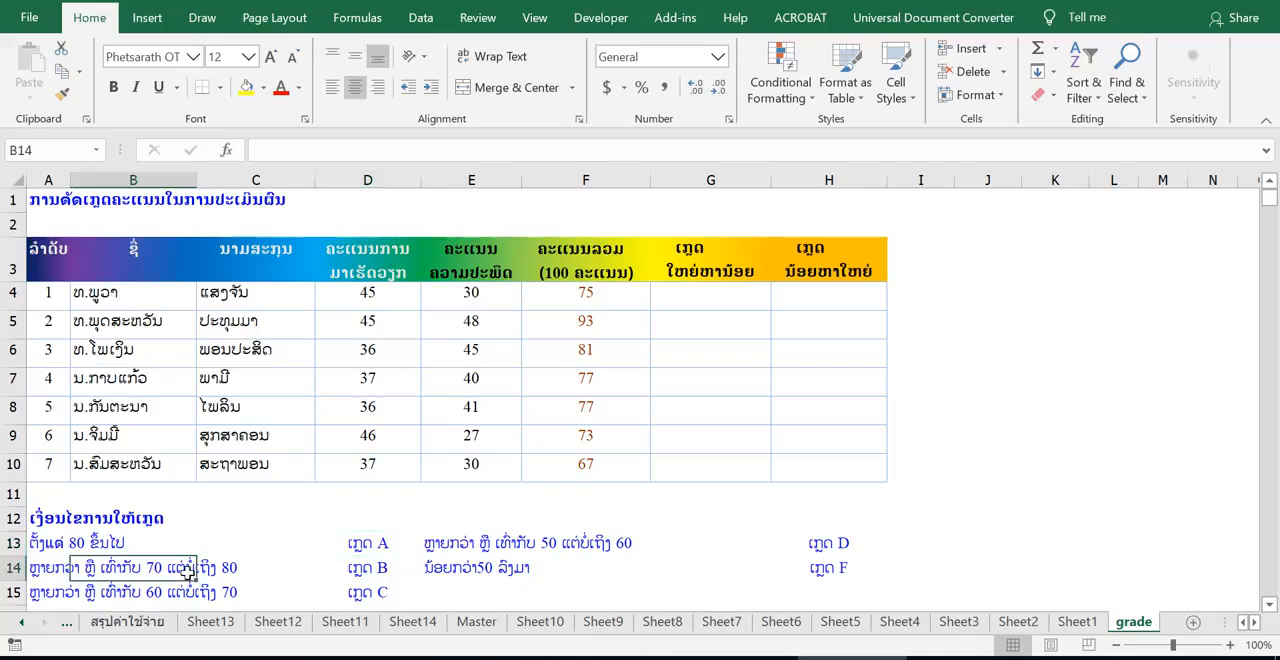
{"action": "left_click", "coordinate": [368, 568]}
{"action": "left_click", "coordinate": [228, 592]}
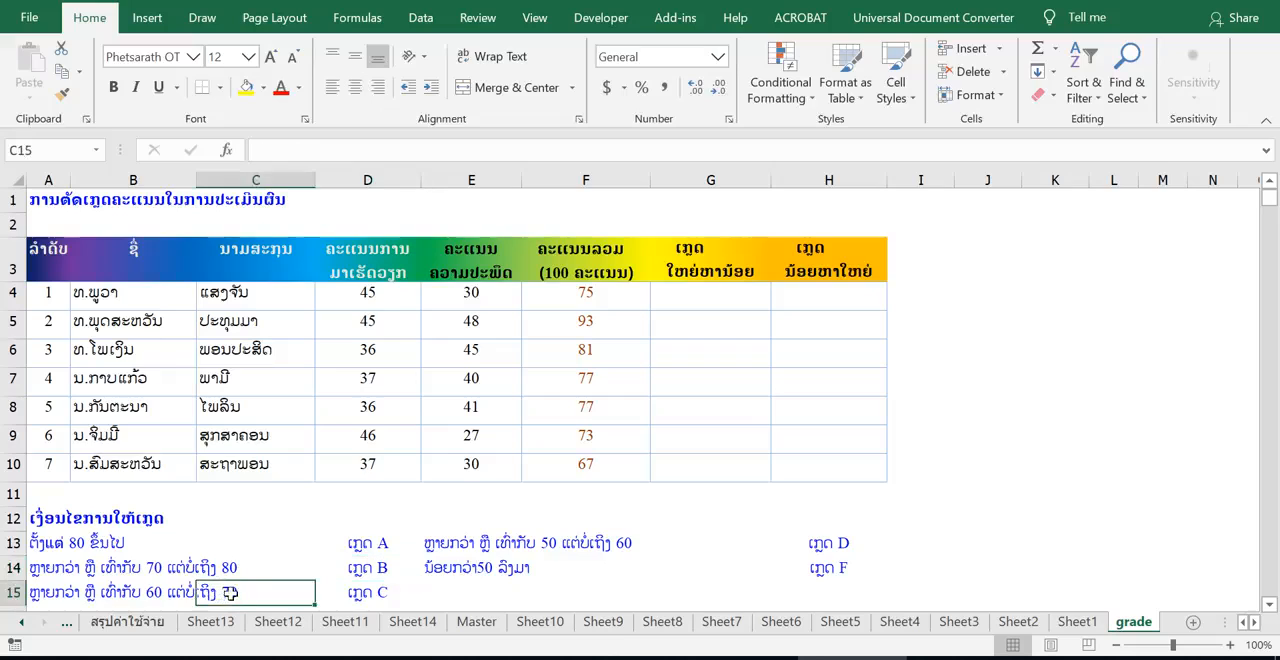
{"action": "left_click", "coordinate": [381, 593]}
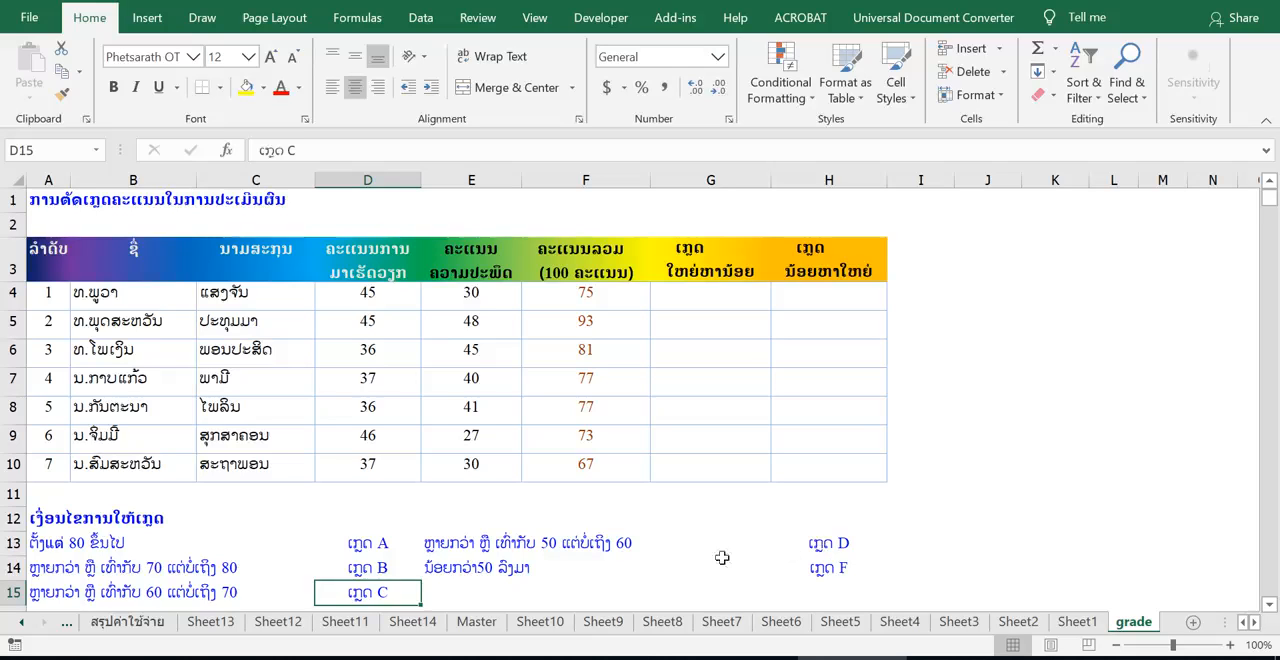
{"action": "left_click", "coordinate": [537, 570]}
{"action": "scroll", "coordinate": [514, 570], "scroll_direction": "down", "scroll_amount": 1}
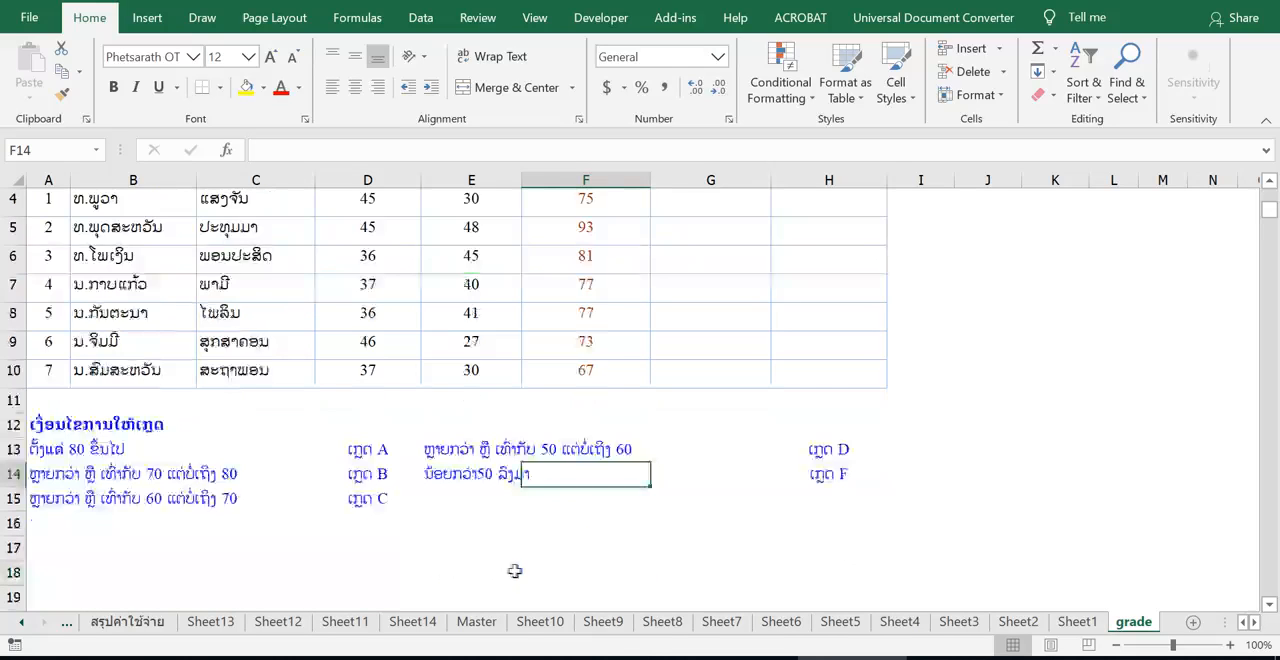
{"action": "scroll", "coordinate": [516, 568], "scroll_direction": "up", "scroll_amount": 1}
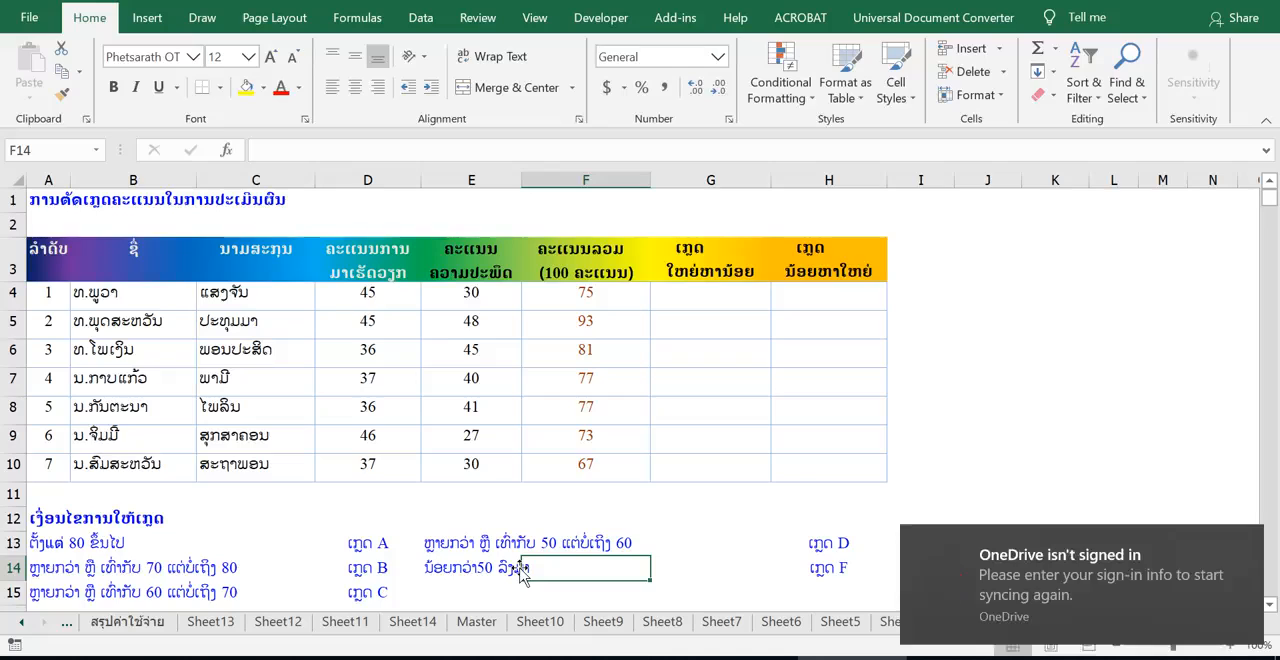
{"action": "left_click", "coordinate": [1249, 543]}
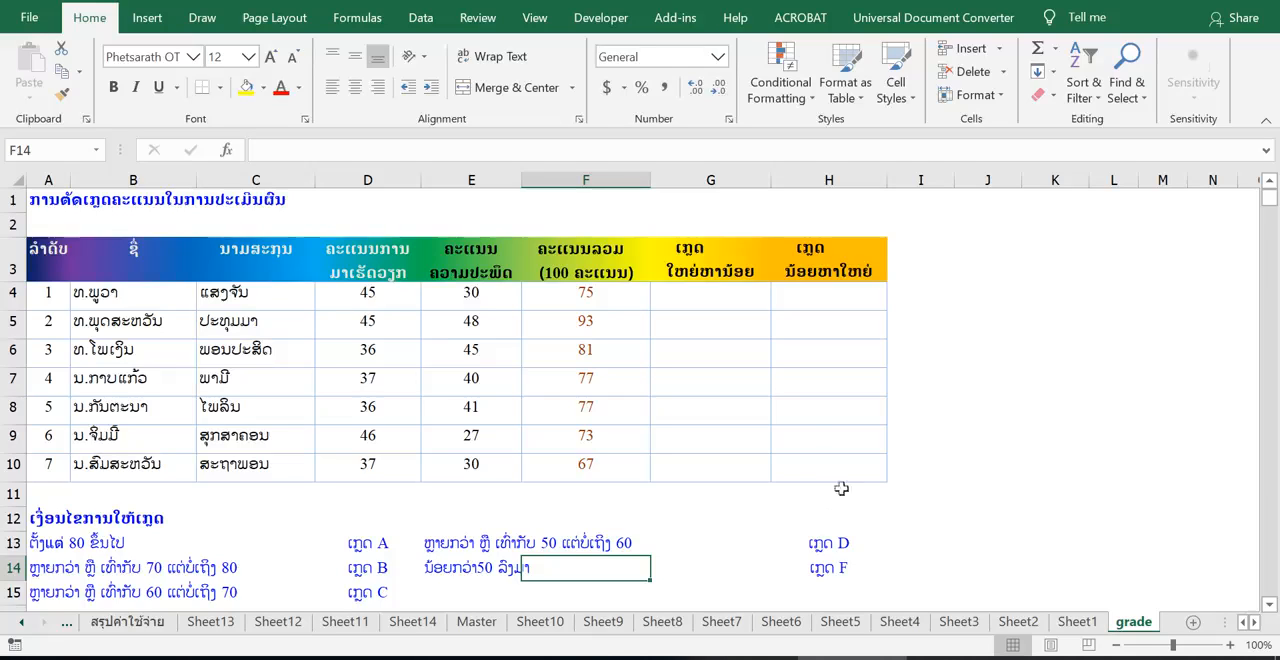
Step: Start an IF formula in cell G4 that tests whether the total score meets F4>=80
{"action": "left_click", "coordinate": [716, 293]}
{"action": "type", "text": "="}
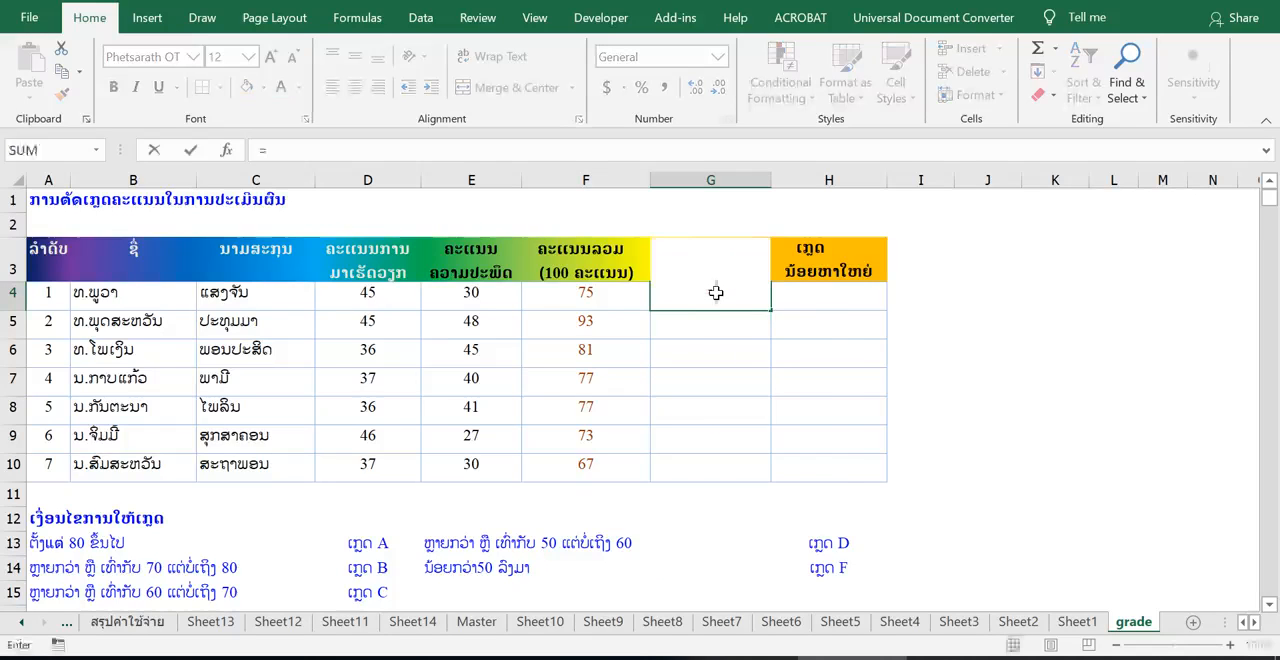
{"action": "type", "text": "if"}
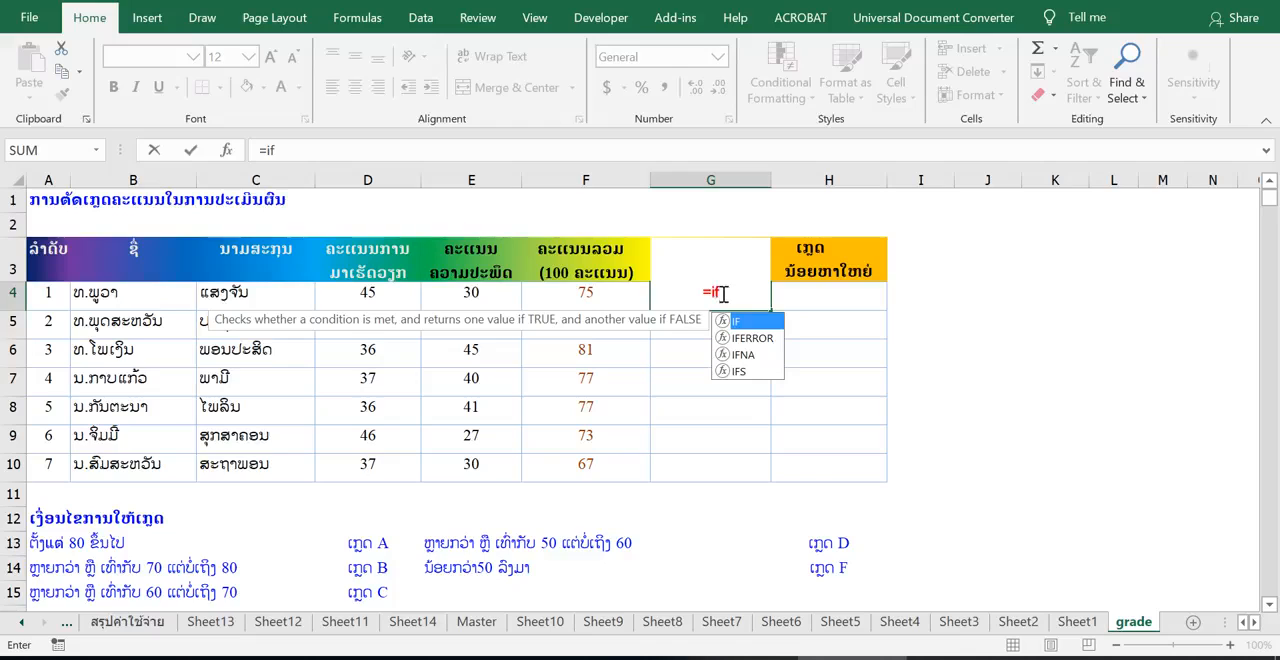
{"action": "type", "text": "("}
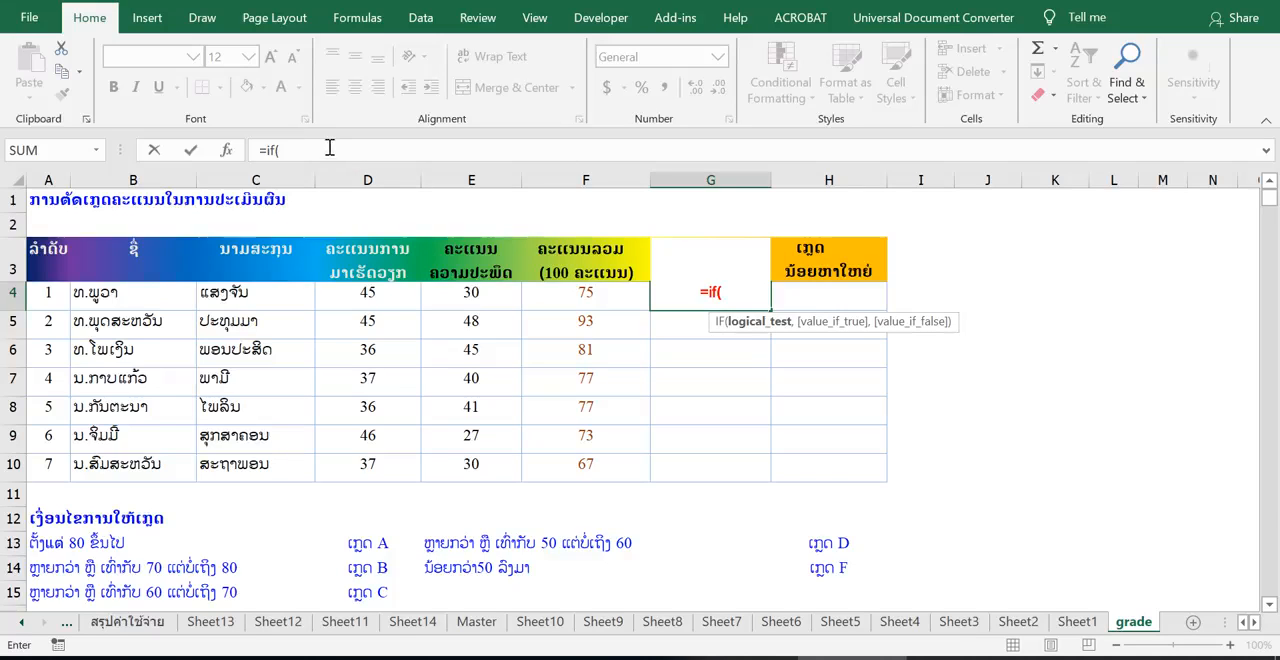
{"action": "left_click", "coordinate": [318, 149]}
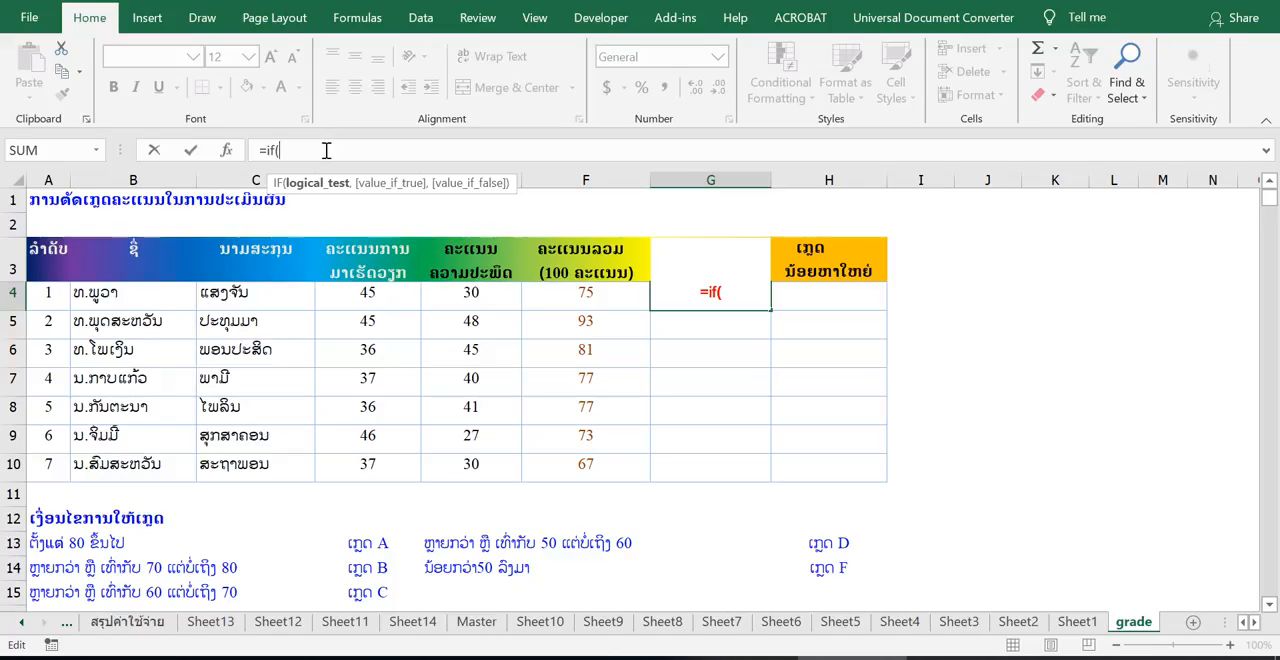
{"action": "left_click", "coordinate": [566, 304]}
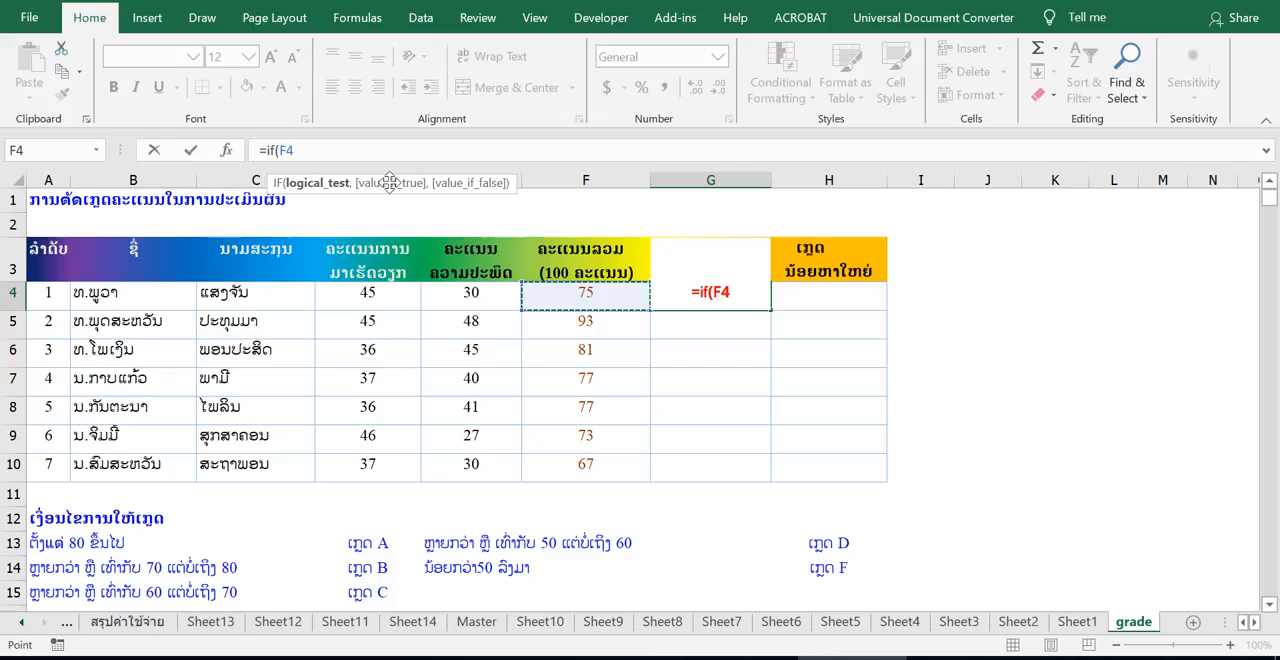
{"action": "type", "text": ">="}
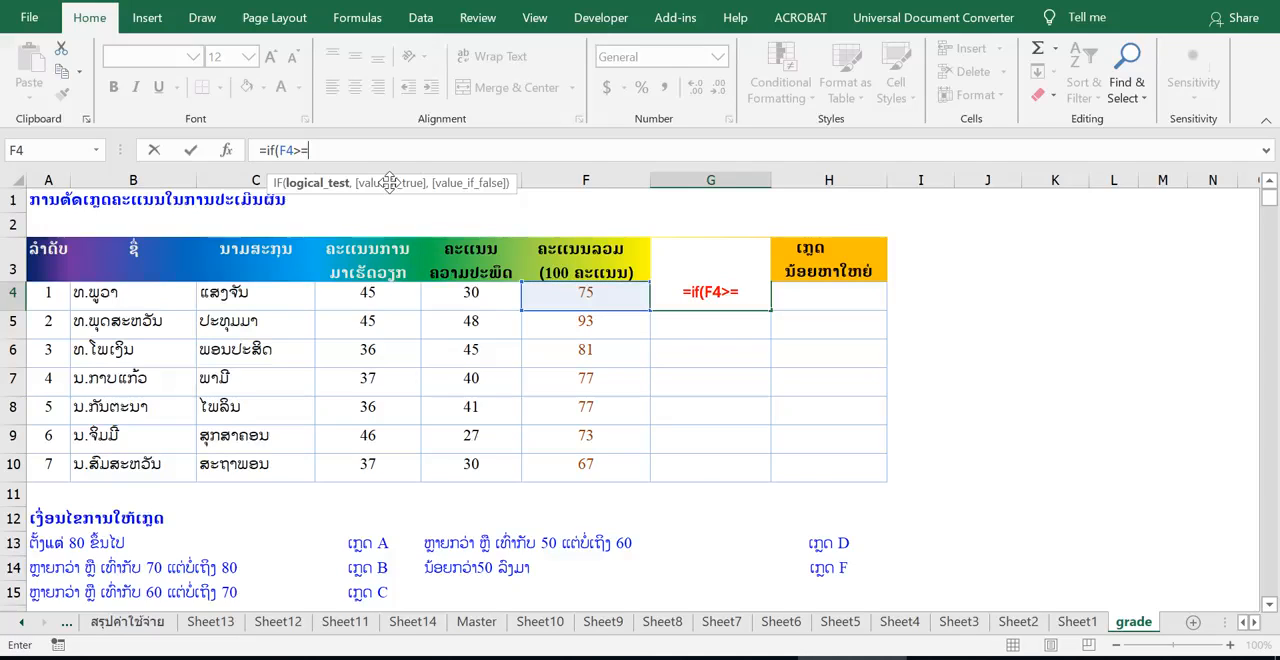
{"action": "type", "text": "80"}
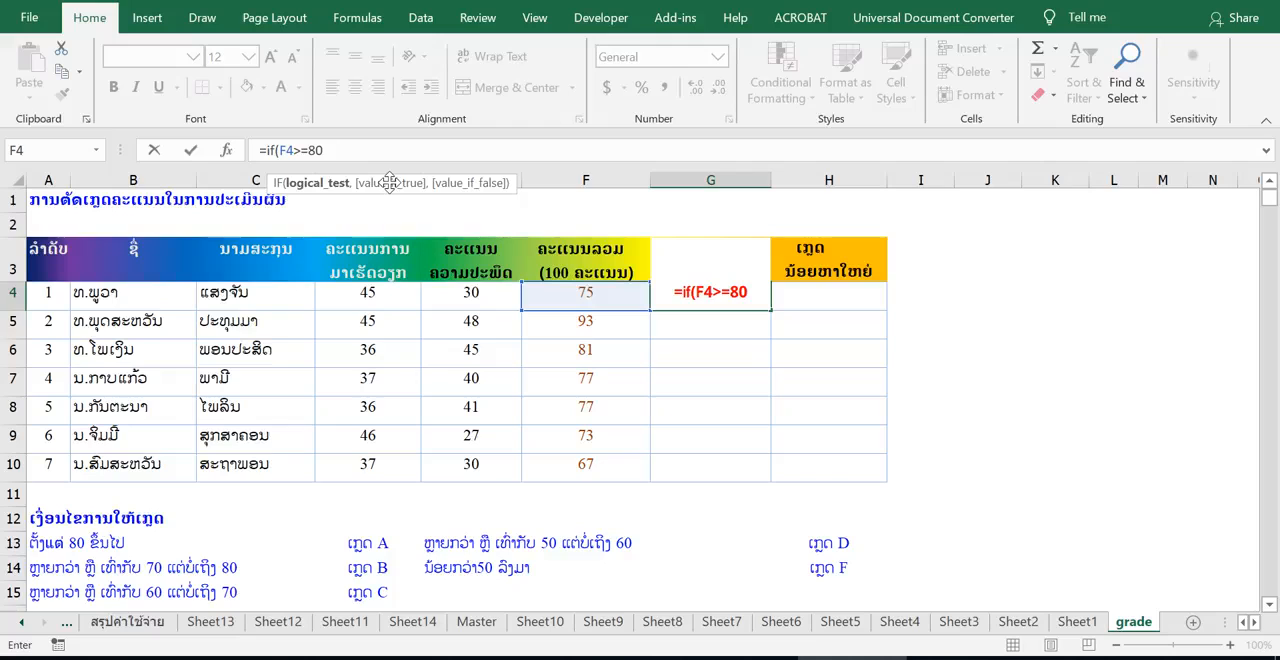
{"action": "type", "text": ","}
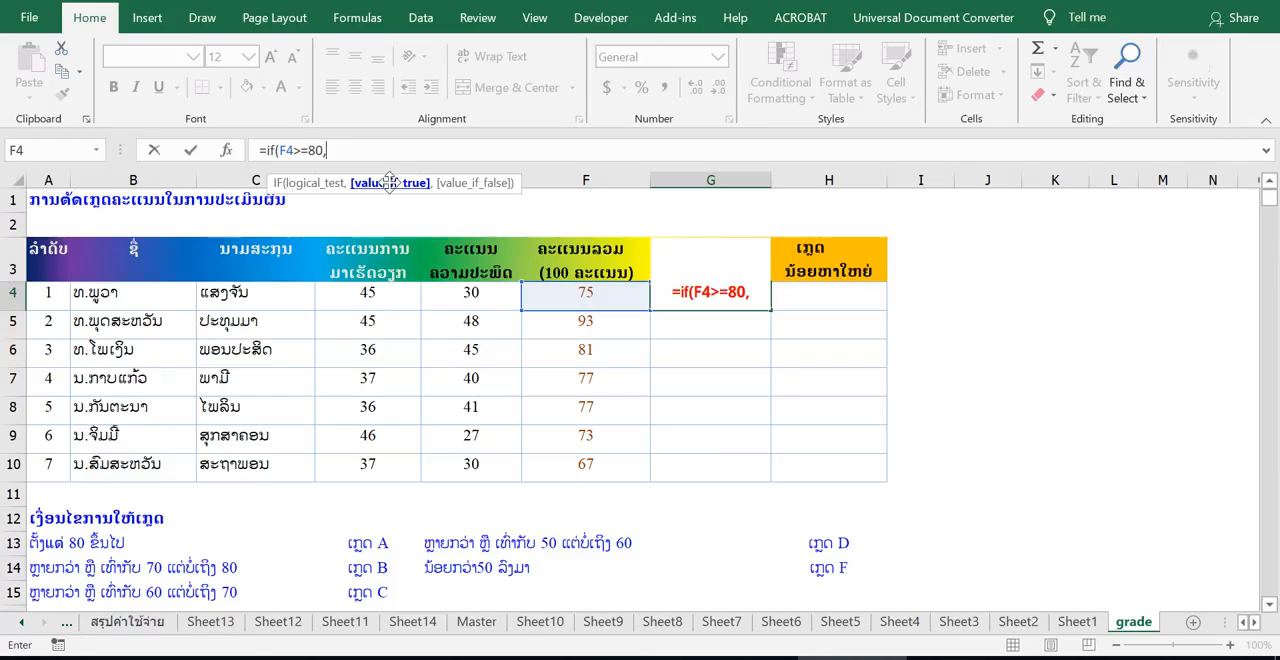
{"action": "type", "text": "\""}
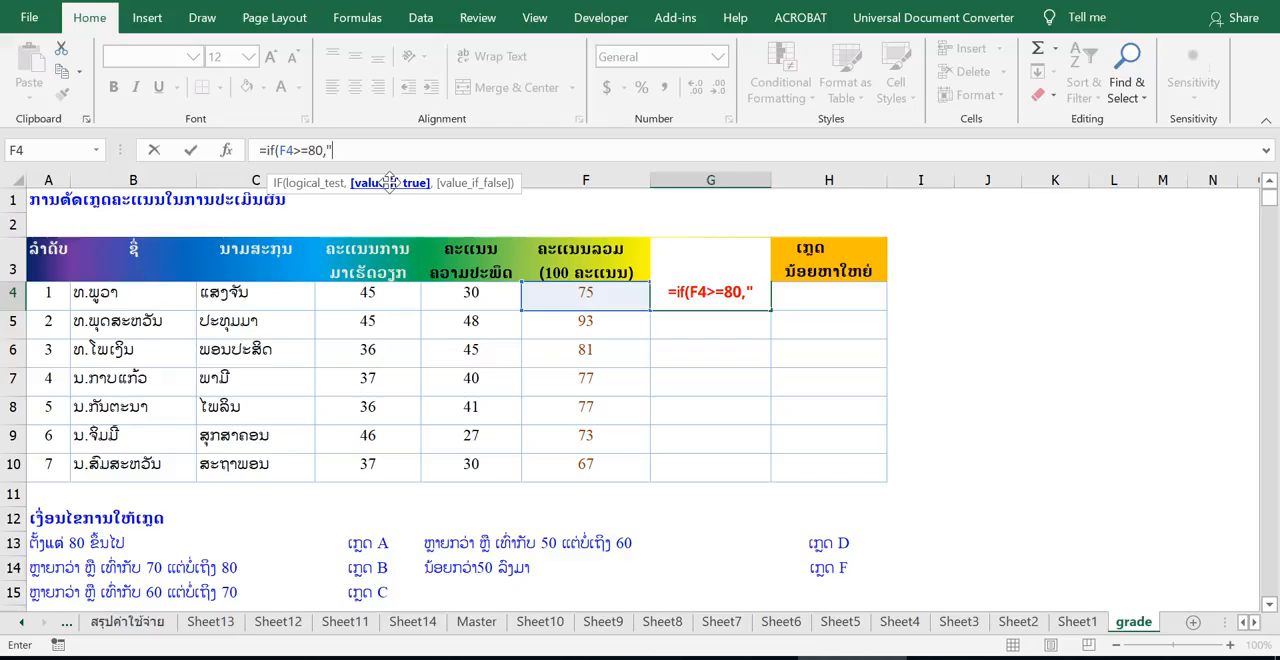
{"action": "type", "text": "A"}
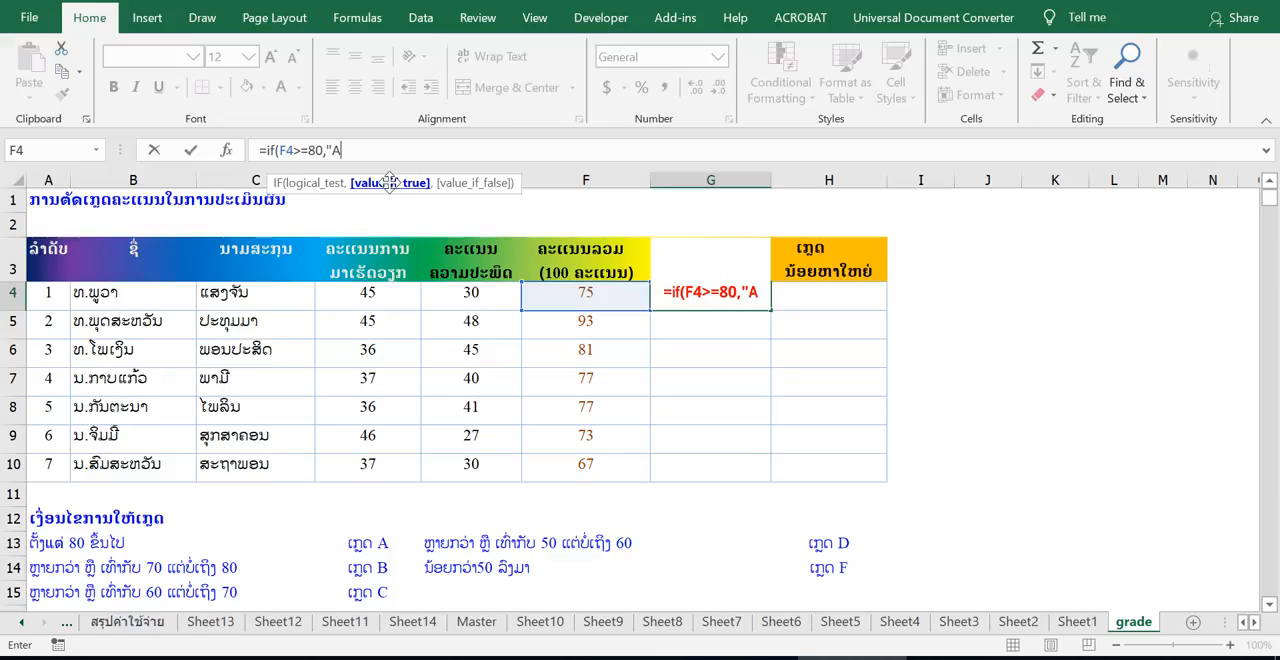
{"action": "type", "text": "\""}
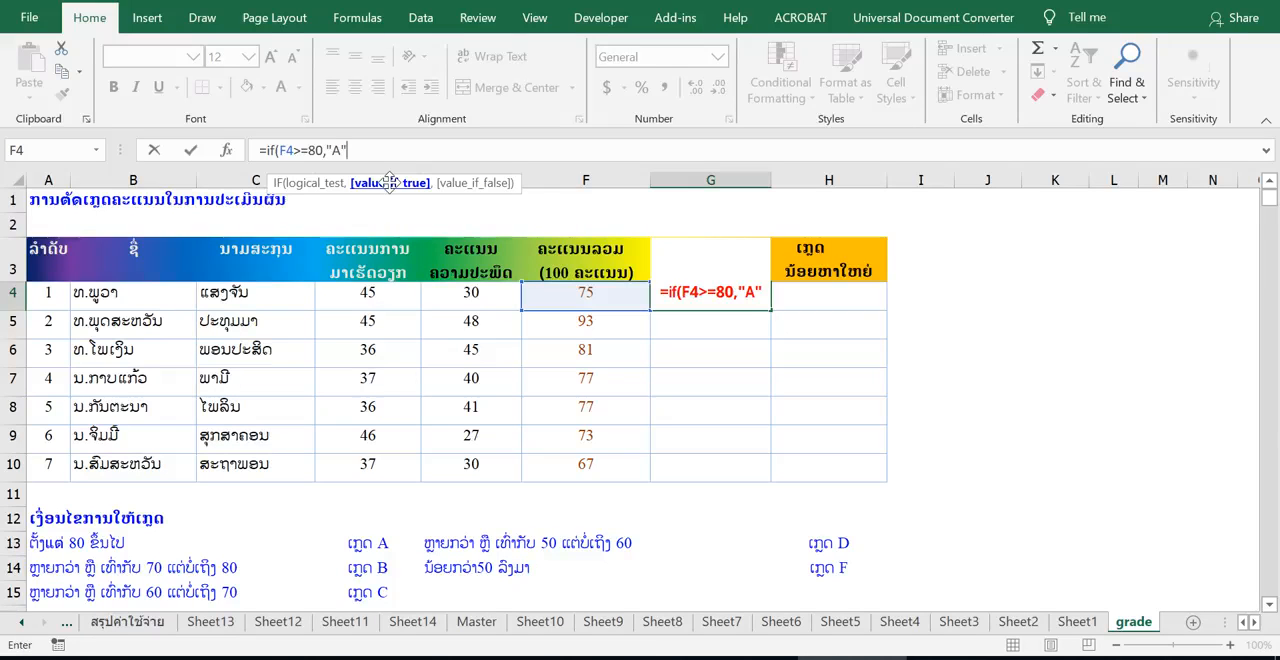
Step: Make the IF formula return "A" when the test is true, and continue to its false argument
{"action": "type", "text": ","}
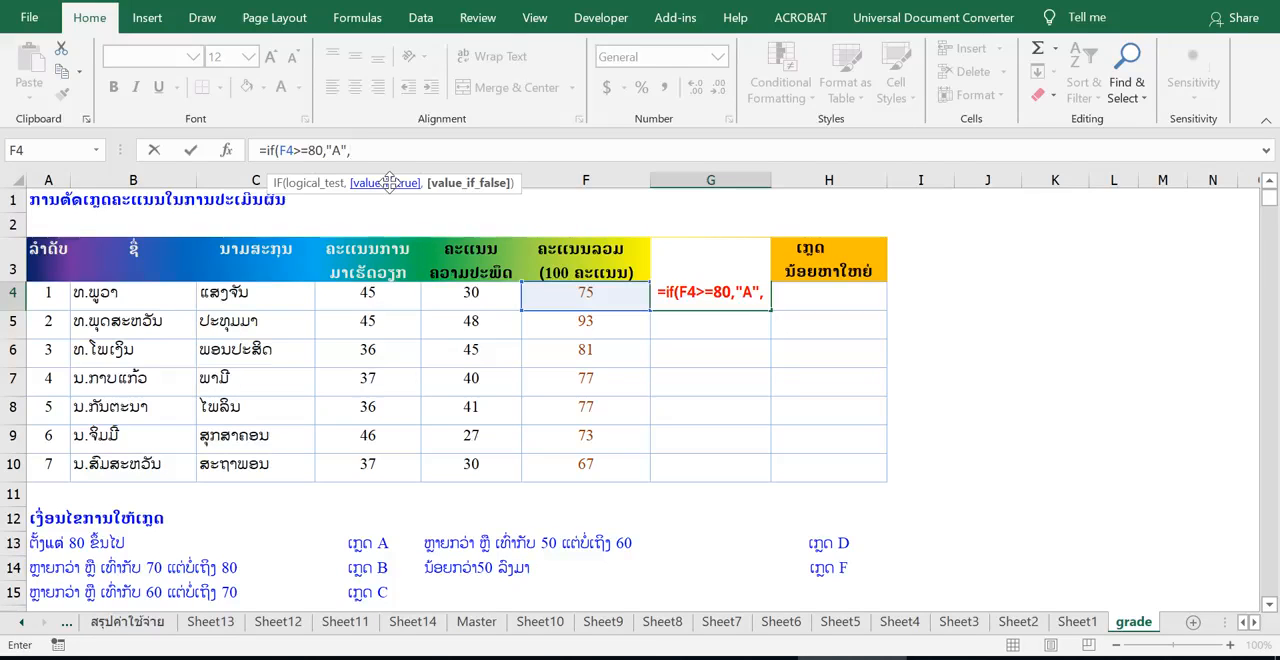
Step: Copy the fragment if(F4>=80,"A" and paste it as the false argument of the G4 formula
{"action": "left_click_drag", "start_coordinate": [348, 150], "coordinate": [266, 150]}
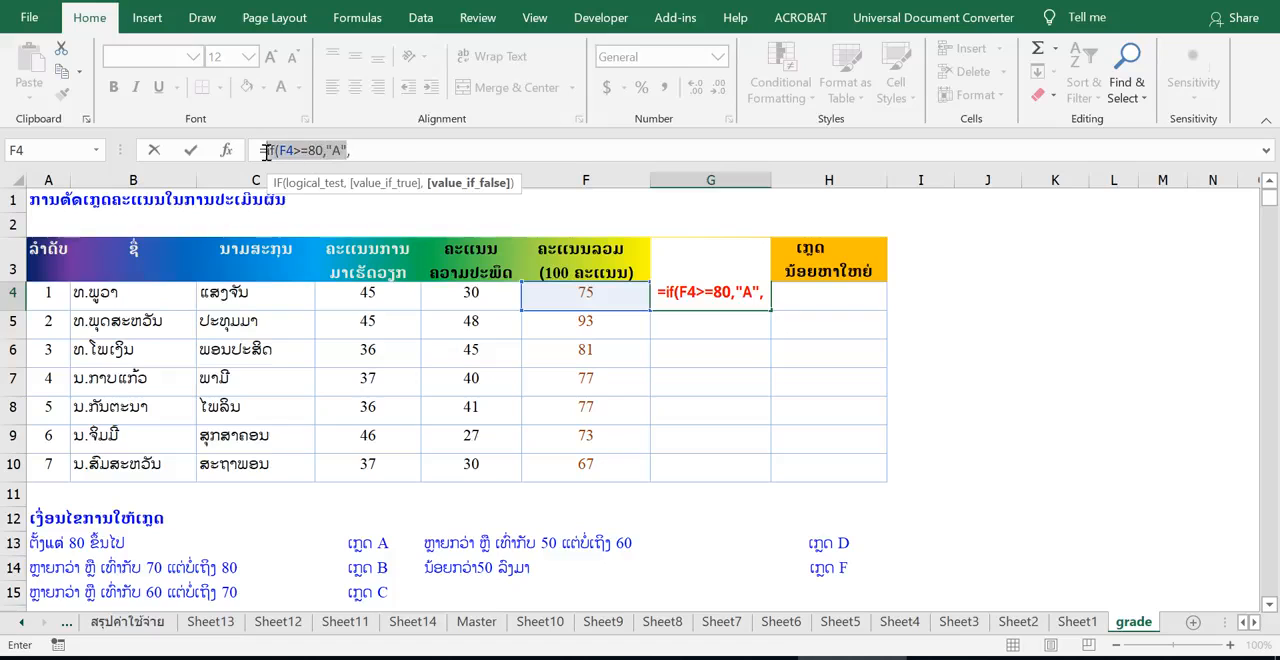
{"action": "right_click", "coordinate": [286, 150]}
{"action": "left_click", "coordinate": [352, 192]}
{"action": "left_click", "coordinate": [380, 152]}
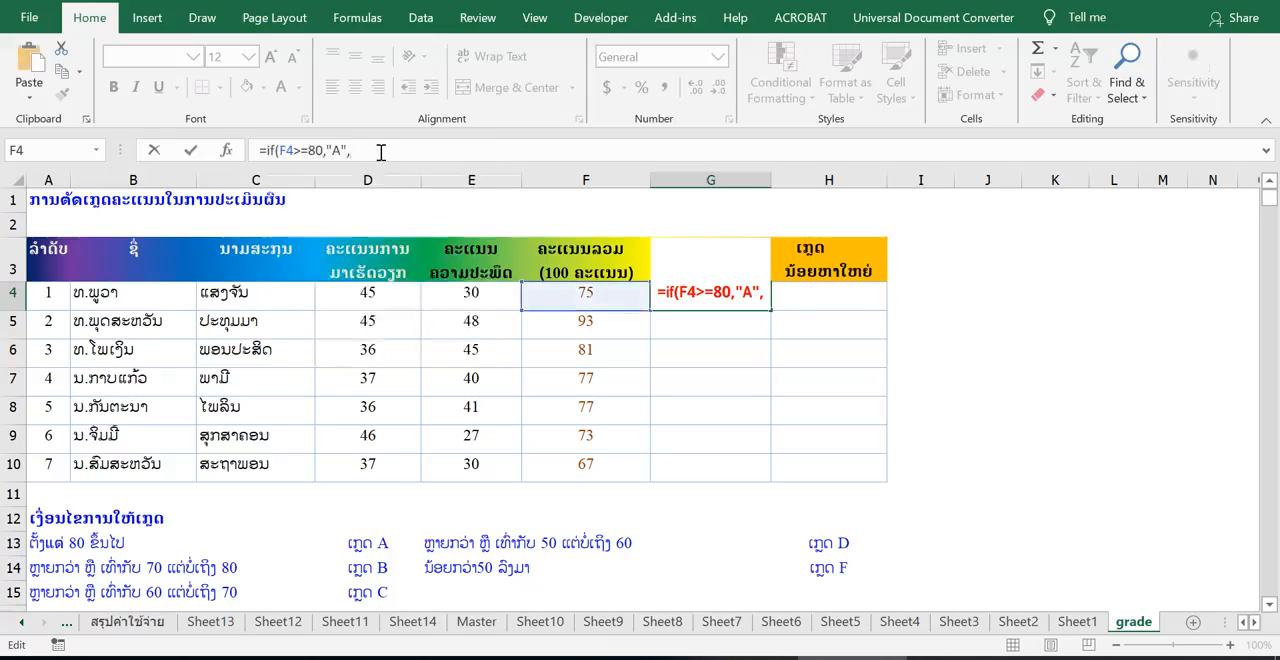
{"action": "right_click", "coordinate": [382, 152]}
{"action": "left_click", "coordinate": [420, 240]}
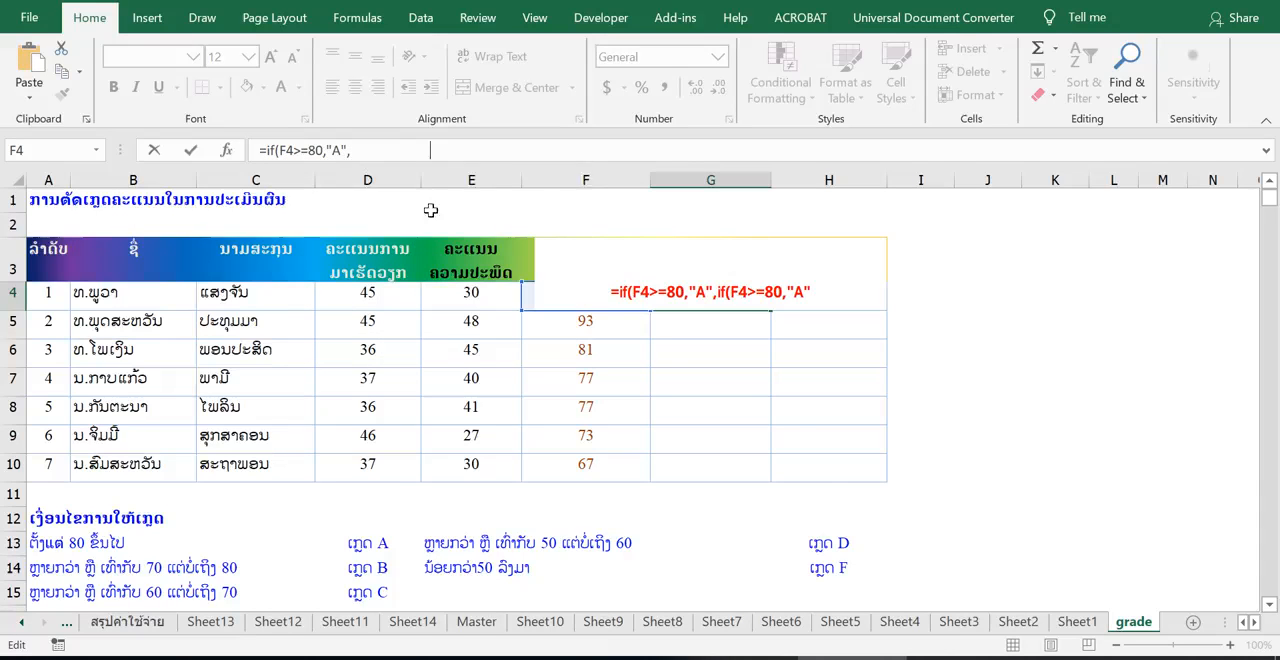
Step: Append three more comma-separated copies of if(F4>=80,"A" to the formula, giving five nested IF conditions
{"action": "right_click", "coordinate": [466, 150]}
{"action": "left_click", "coordinate": [450, 150]}
{"action": "type", "text": ","}
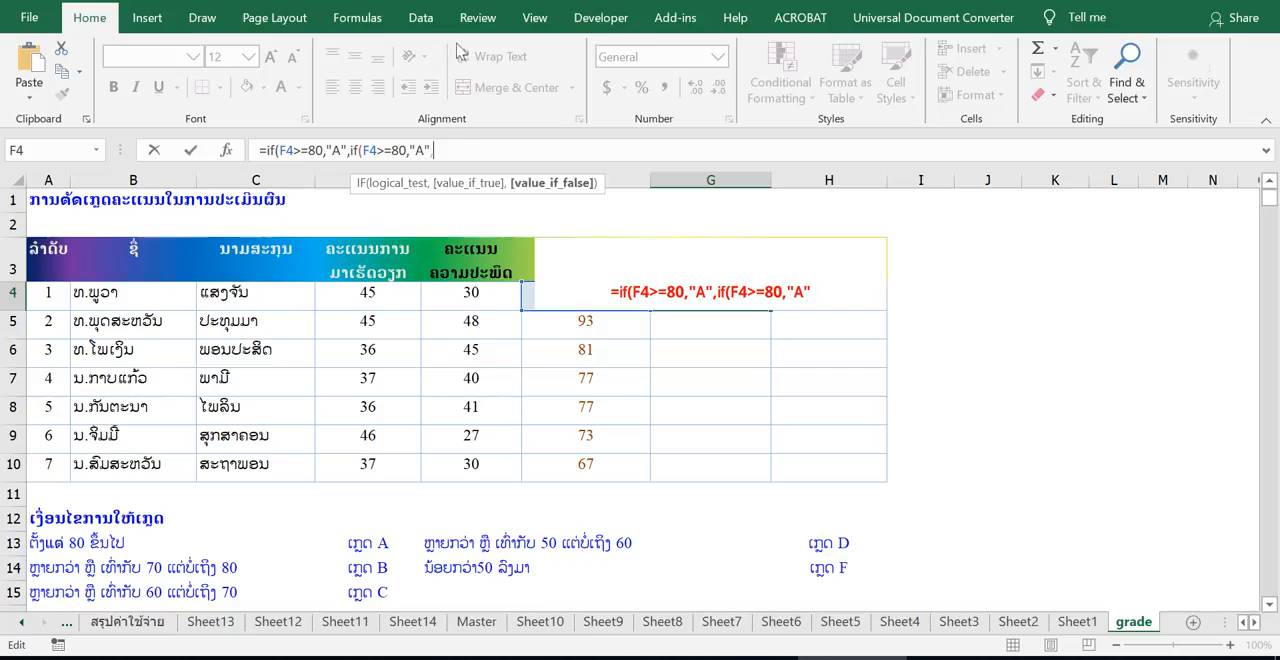
{"action": "right_click", "coordinate": [458, 151]}
{"action": "left_click", "coordinate": [497, 240]}
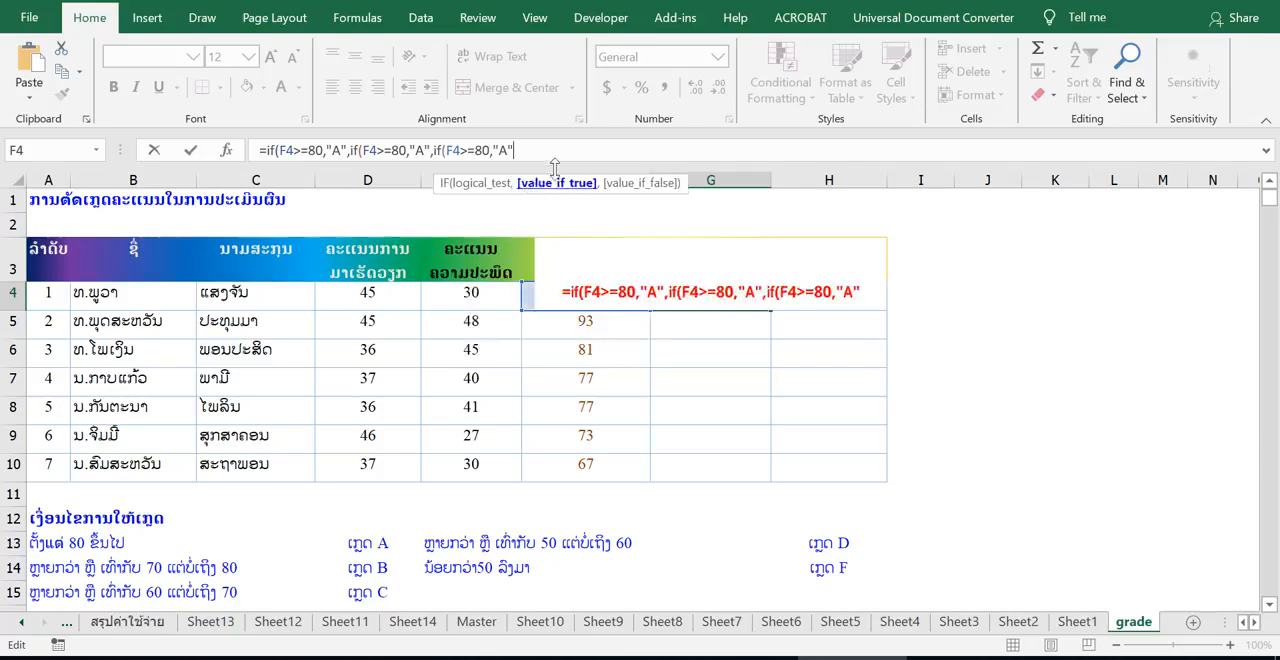
{"action": "type", "text": ","}
{"action": "right_click", "coordinate": [561, 151]}
{"action": "left_click", "coordinate": [598, 240]}
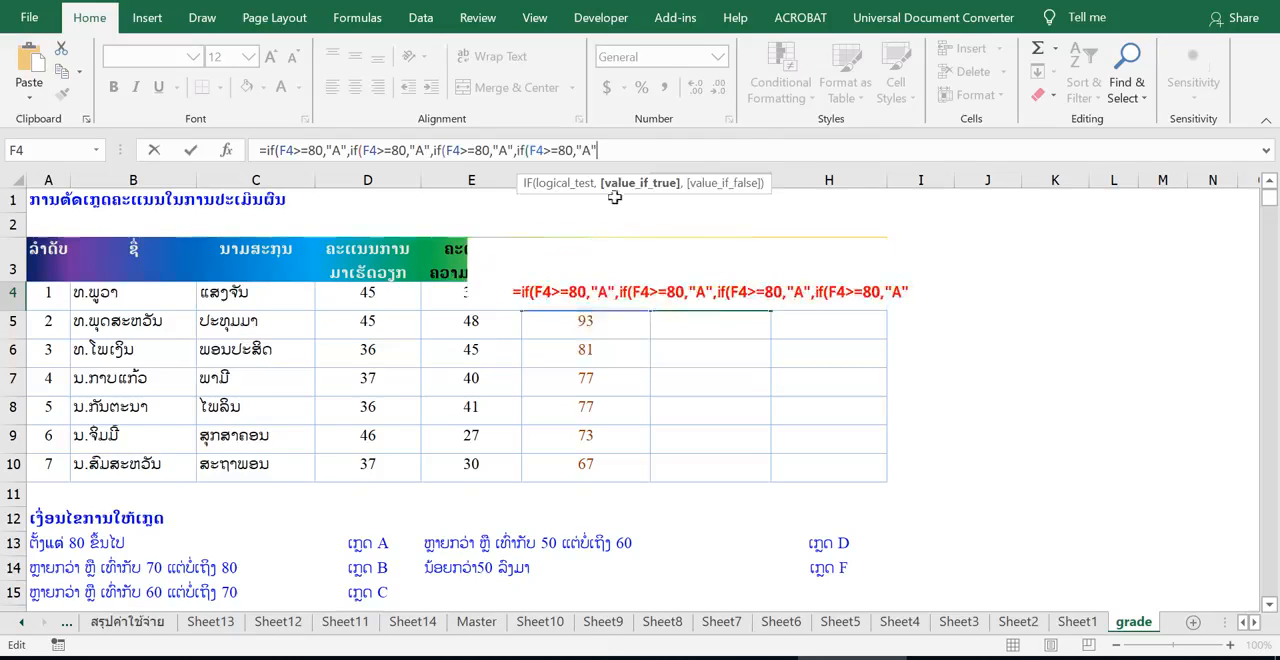
{"action": "type", "text": ","}
{"action": "right_click", "coordinate": [622, 150]}
{"action": "left_click", "coordinate": [659, 240]}
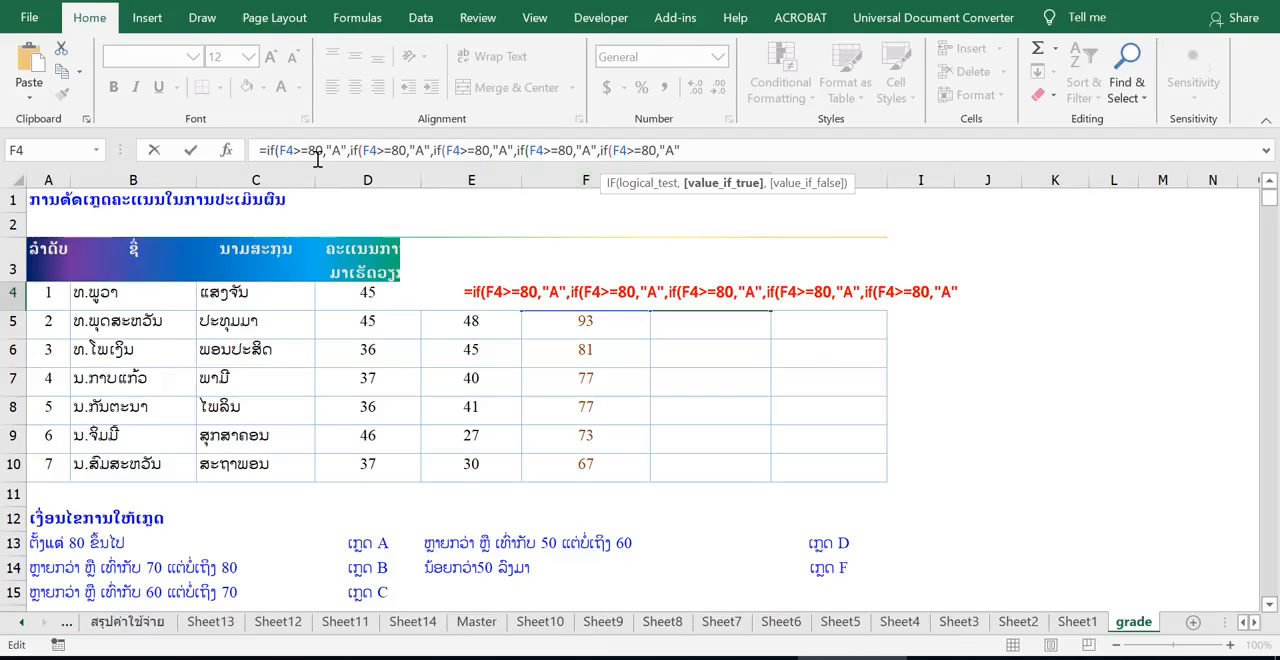
Step: Change the second nested IF condition to F4>=70 with the result "B"
{"action": "left_click", "coordinate": [397, 150]}
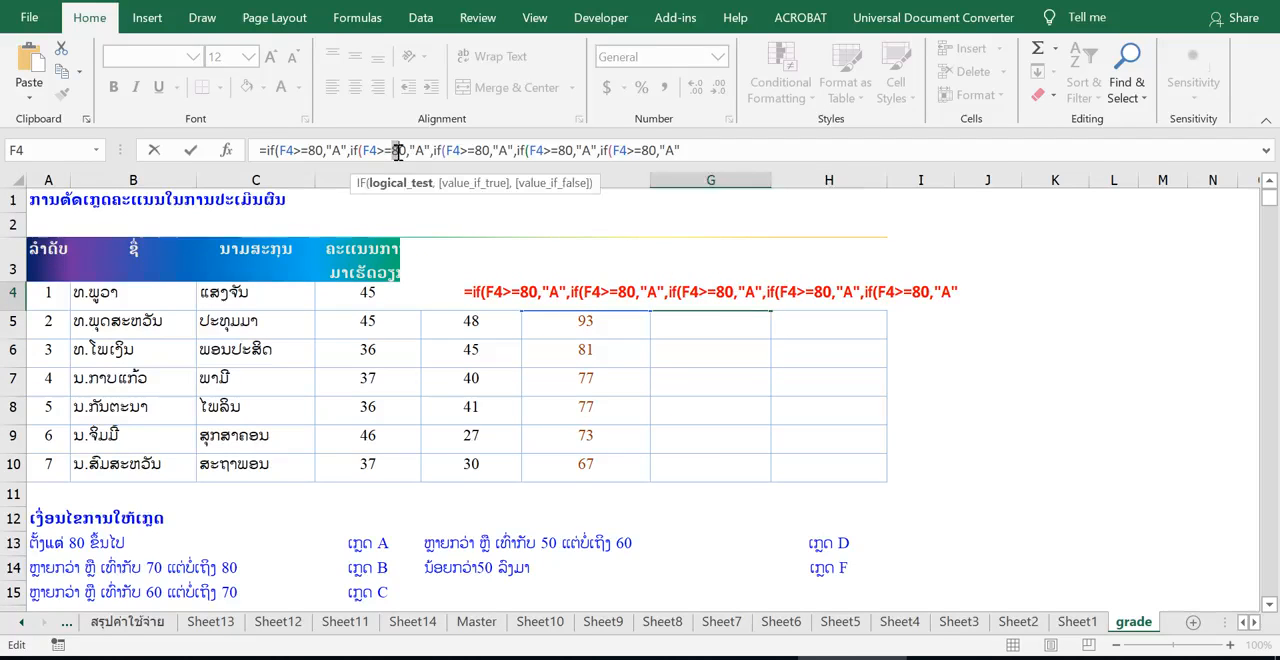
{"action": "type", "text": "7"}
{"action": "double_click", "coordinate": [421, 150]}
{"action": "type", "text": "B"}
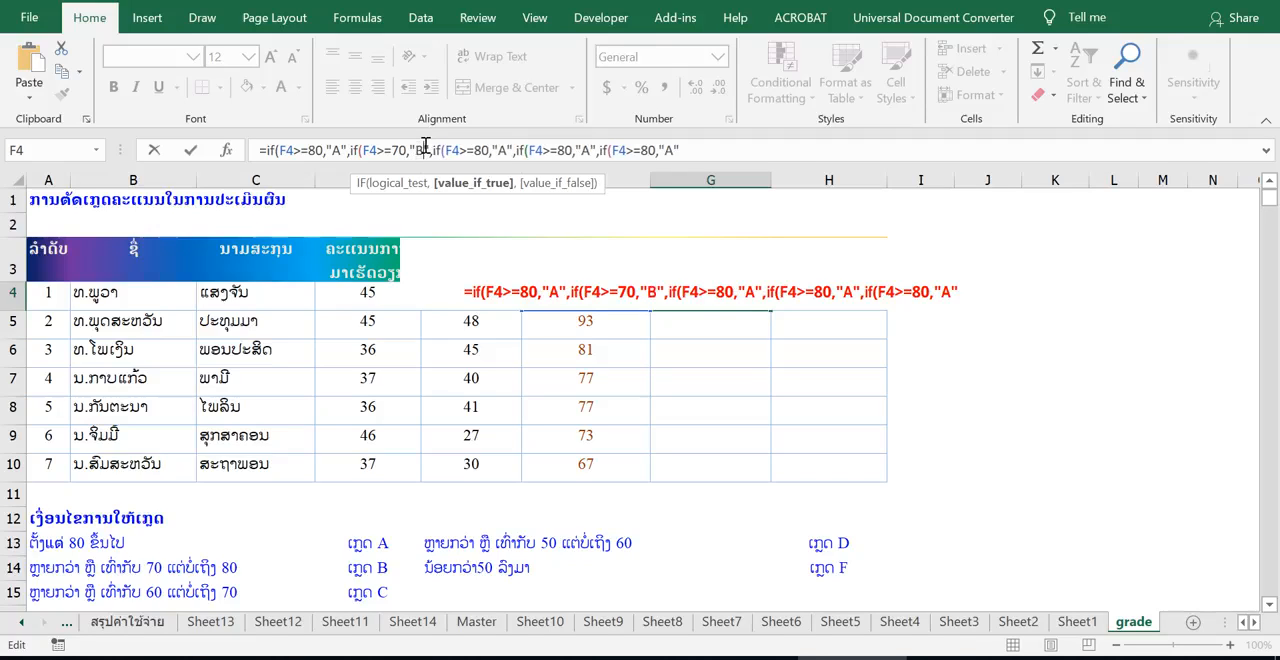
Step: Change the third nested IF condition to F4>=60 with the result "C"
{"action": "left_click", "coordinate": [480, 150]}
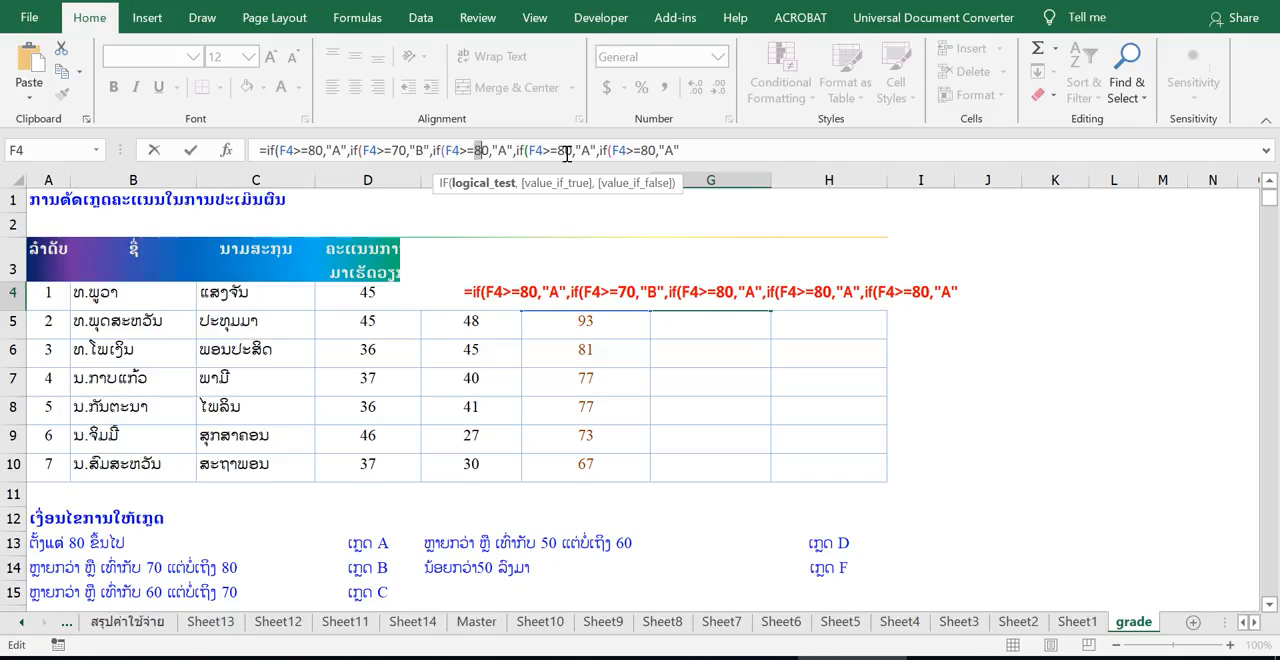
{"action": "type", "text": "6"}
{"action": "double_click", "coordinate": [502, 150]}
{"action": "type", "text": "C"}
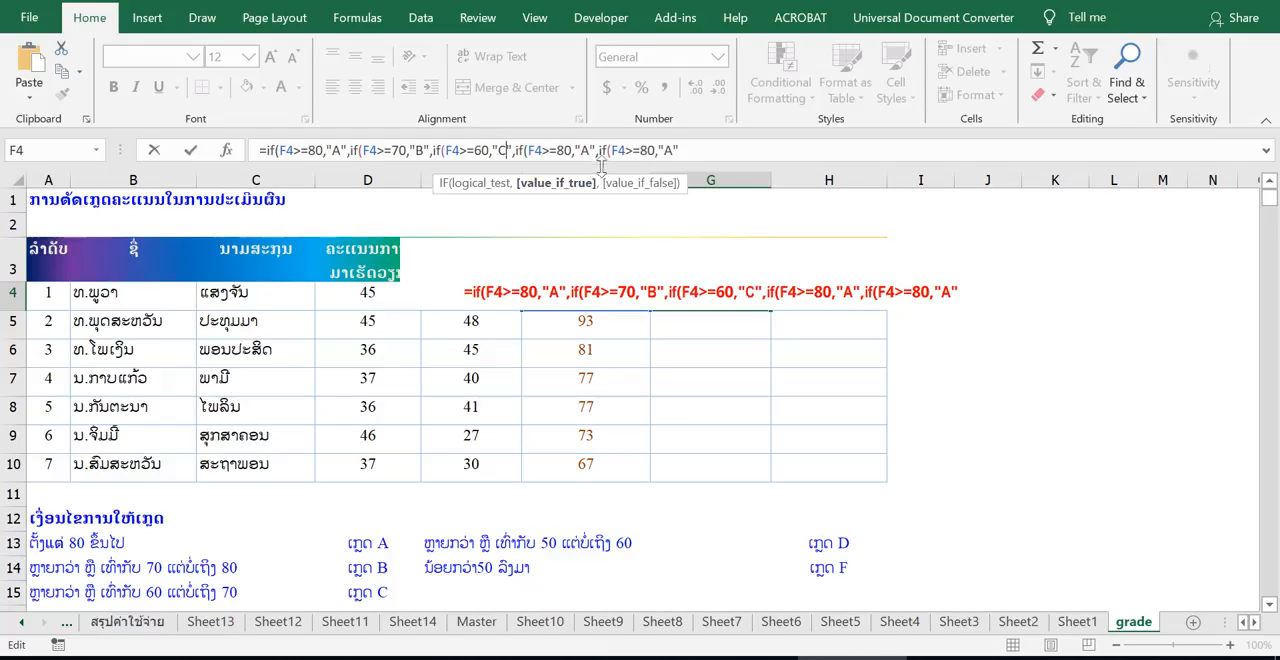
Step: Change the fourth nested IF condition to F4>=50 with the result "D"
{"action": "left_click_drag", "start_coordinate": [557, 150], "coordinate": [566, 150]}
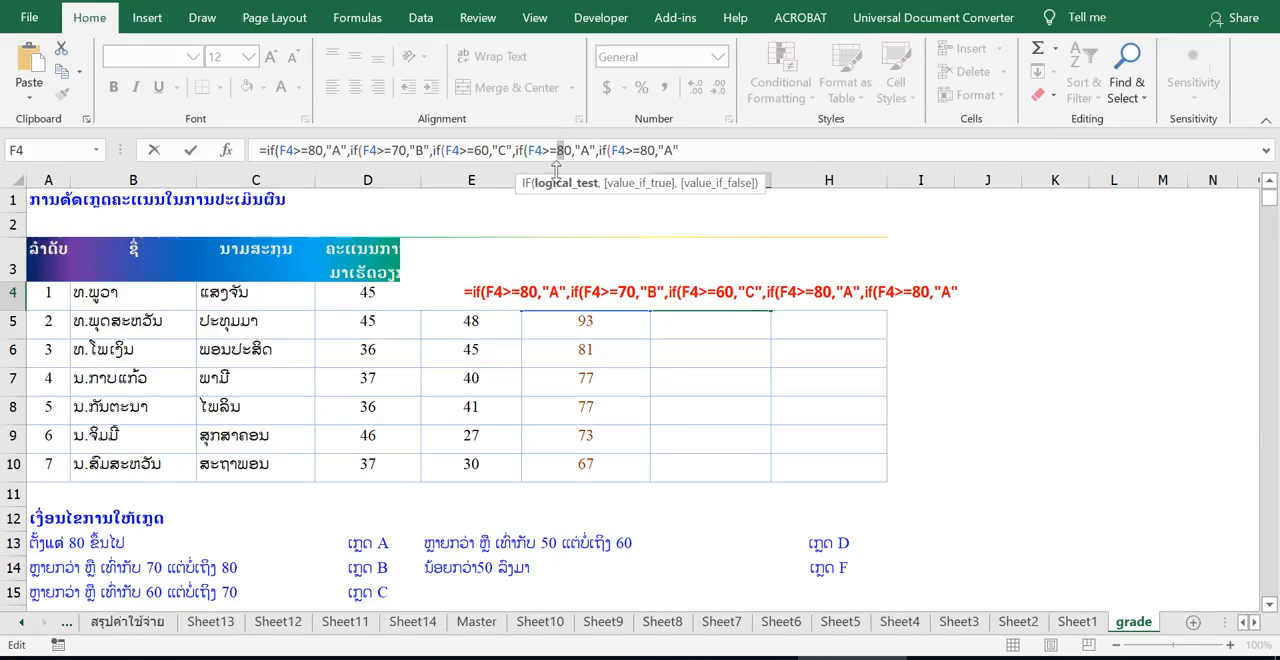
{"action": "type", "text": "5"}
{"action": "left_click_drag", "start_coordinate": [582, 150], "coordinate": [590, 150]}
{"action": "type", "text": "D"}
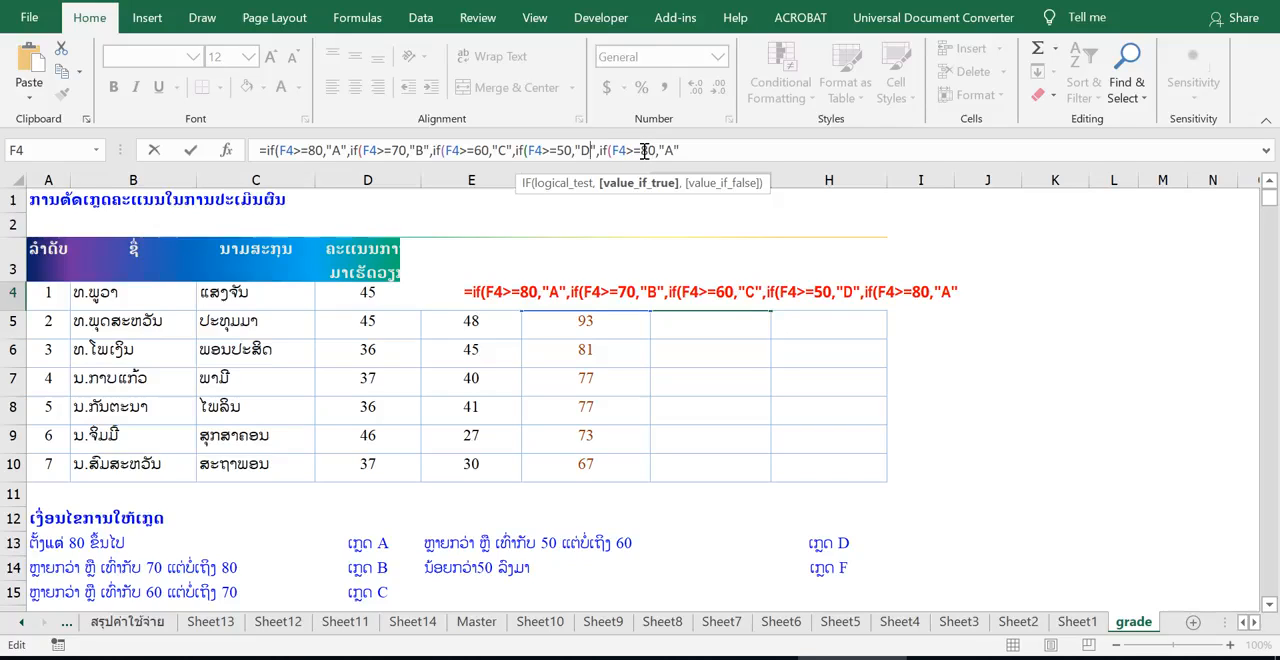
Step: Change the fifth nested IF condition to F4<50 with the result "F"
{"action": "left_click_drag", "start_coordinate": [639, 150], "coordinate": [626, 150]}
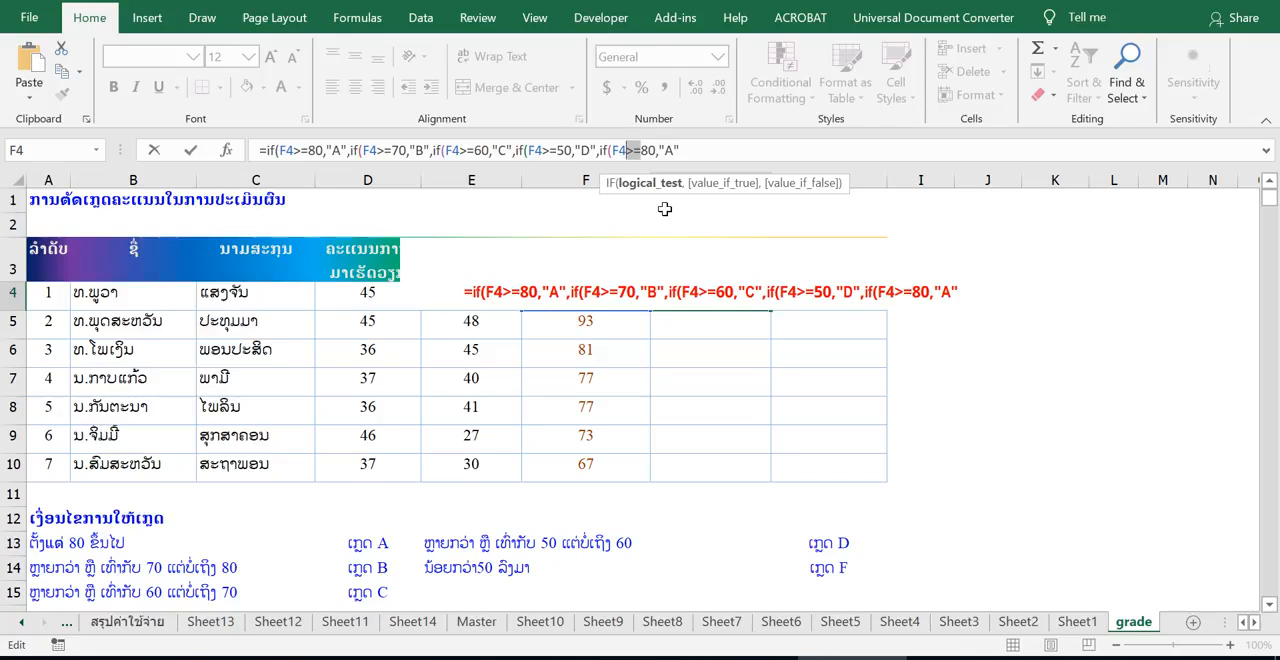
{"action": "type", "text": "<"}
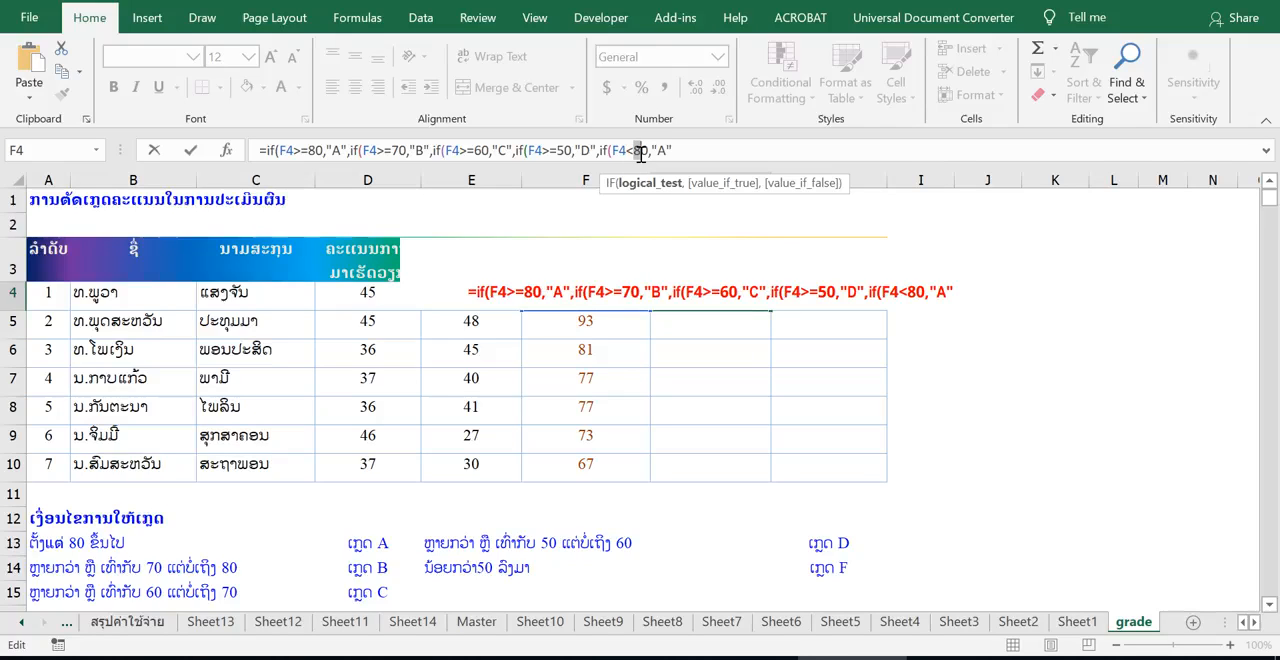
{"action": "type", "text": "5"}
{"action": "double_click", "coordinate": [661, 150]}
{"action": "type", "text": "F\""}
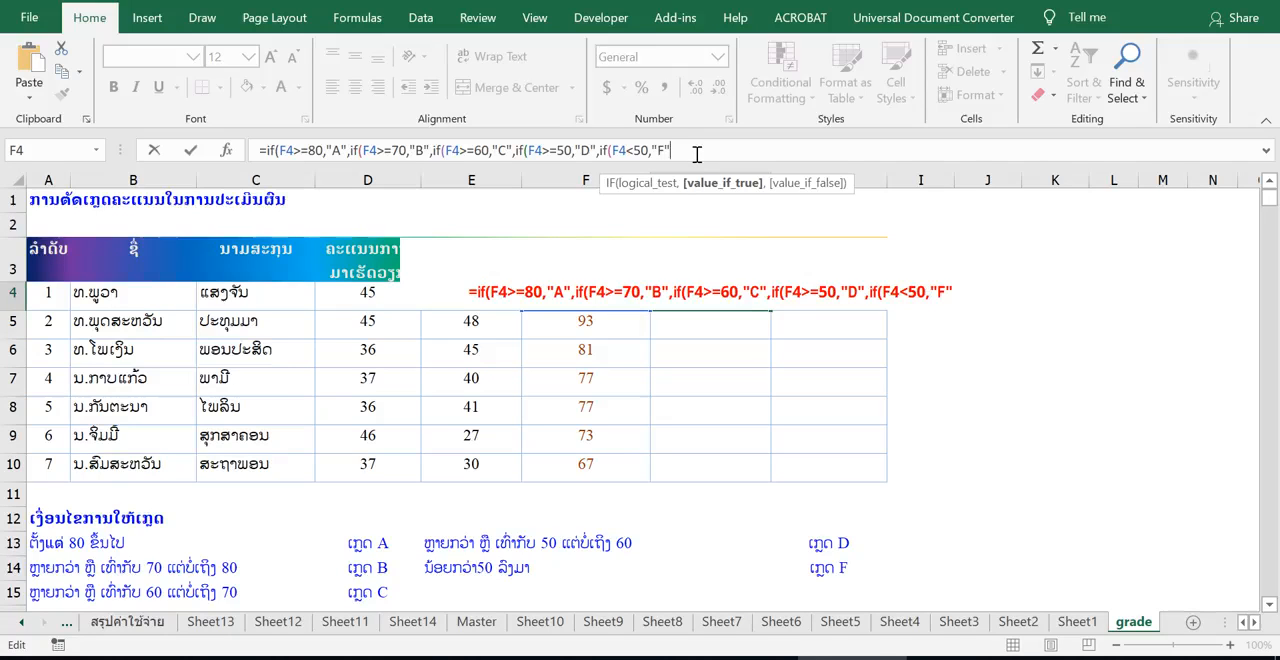
{"action": "type", "text": ")))))"}
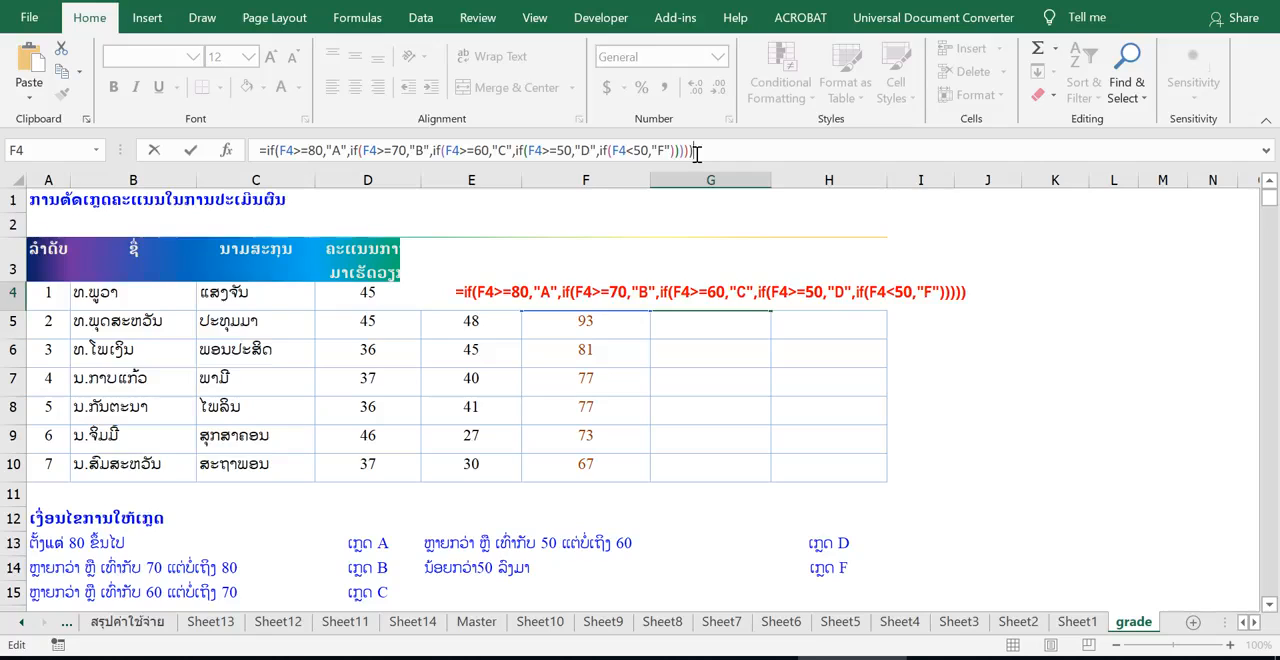
Step: Close the nested IF formula in G4 with five closing parentheses and fill it down through G10
{"action": "key", "text": "Return"}
{"action": "left_click", "coordinate": [722, 296]}
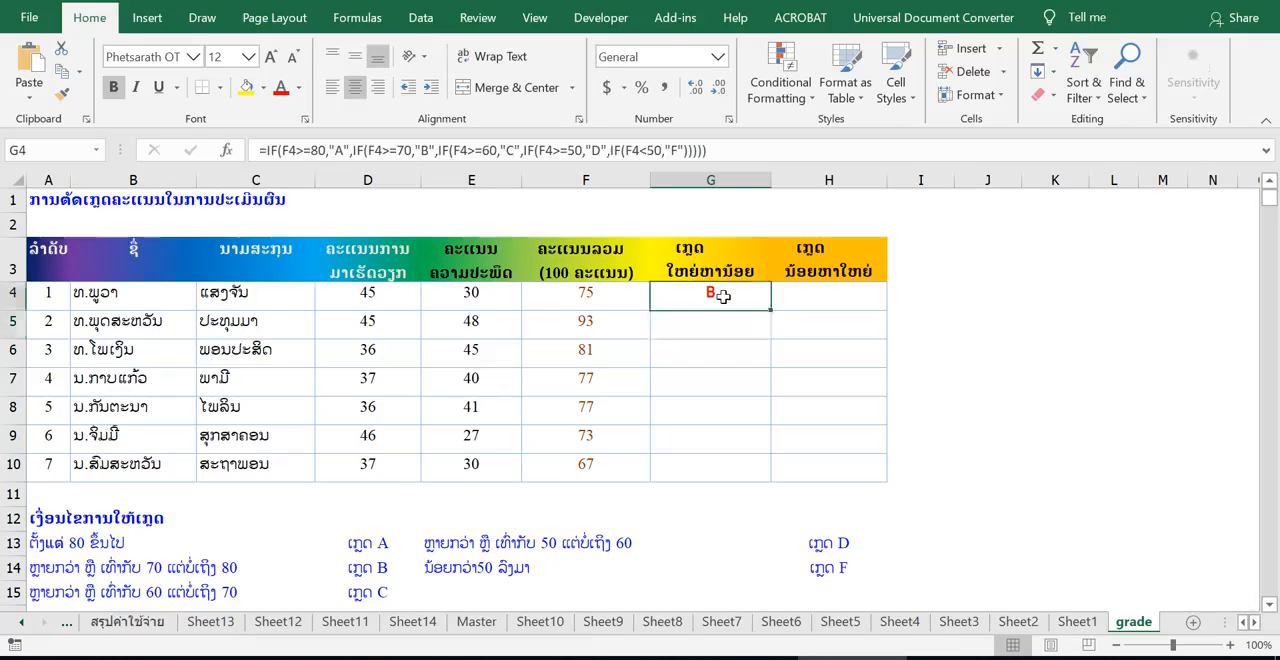
{"action": "left_click_drag", "start_coordinate": [771, 314], "coordinate": [752, 468]}
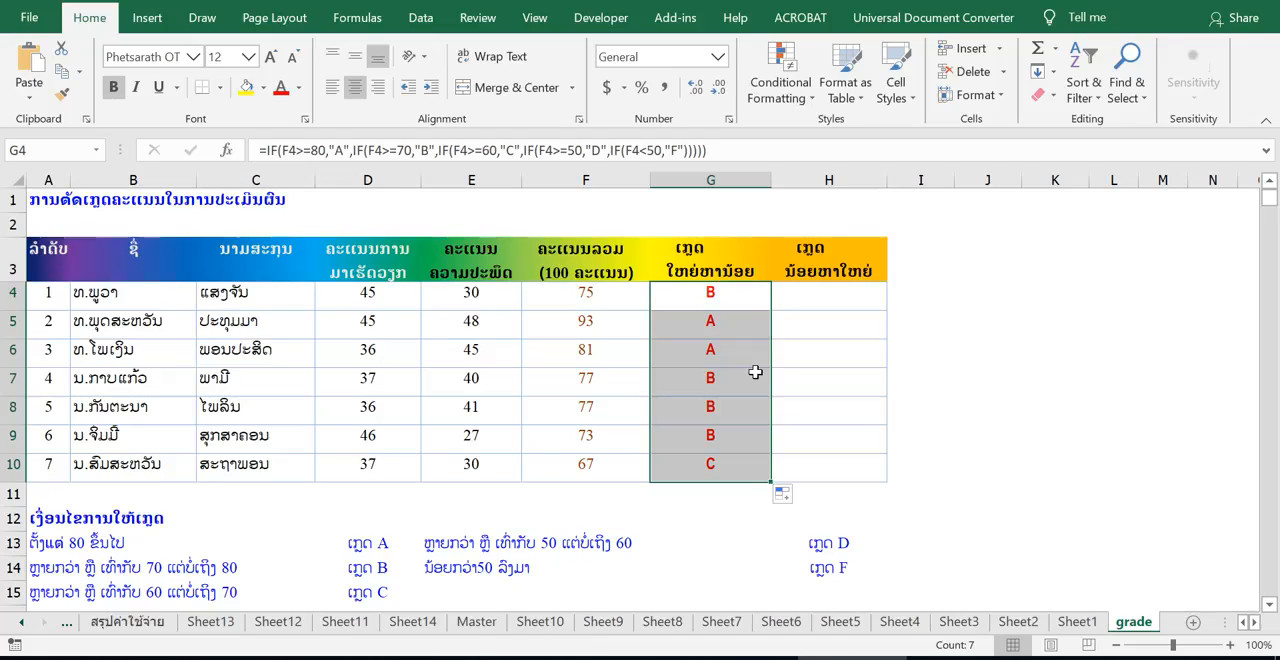
Step: Copy the full text of the G4 formula without changing the cell
{"action": "left_click_drag", "start_coordinate": [747, 150], "coordinate": [255, 152]}
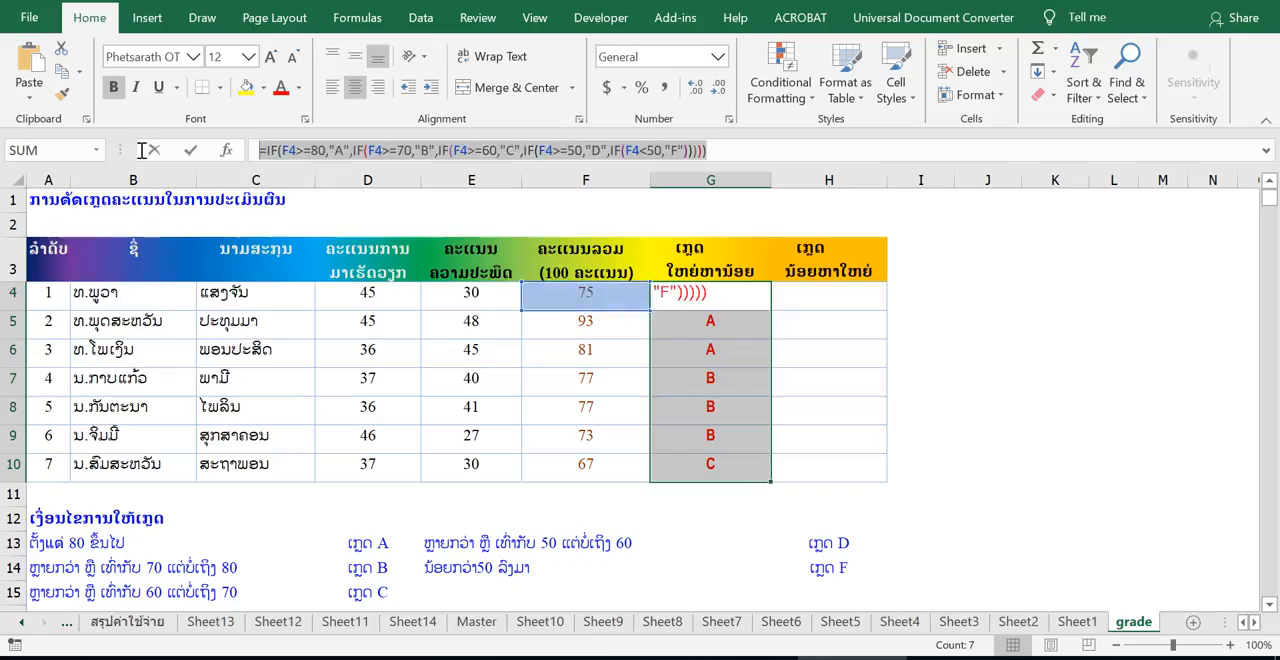
{"action": "right_click", "coordinate": [468, 155]}
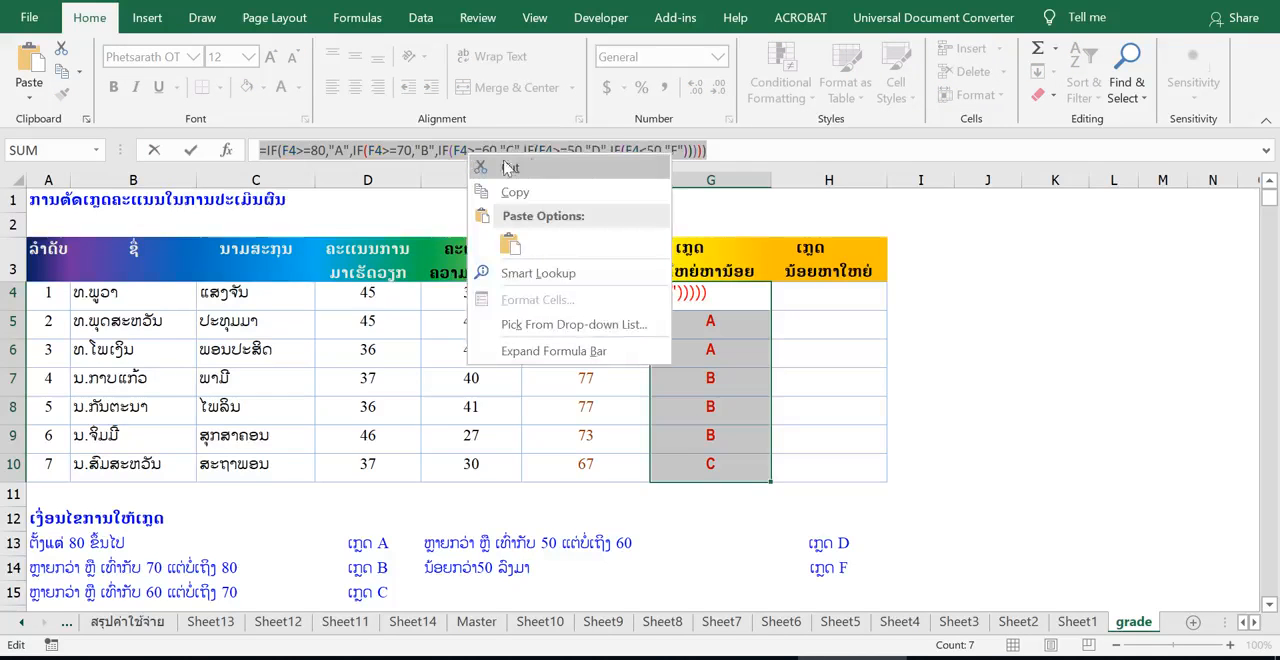
{"action": "left_click", "coordinate": [566, 194]}
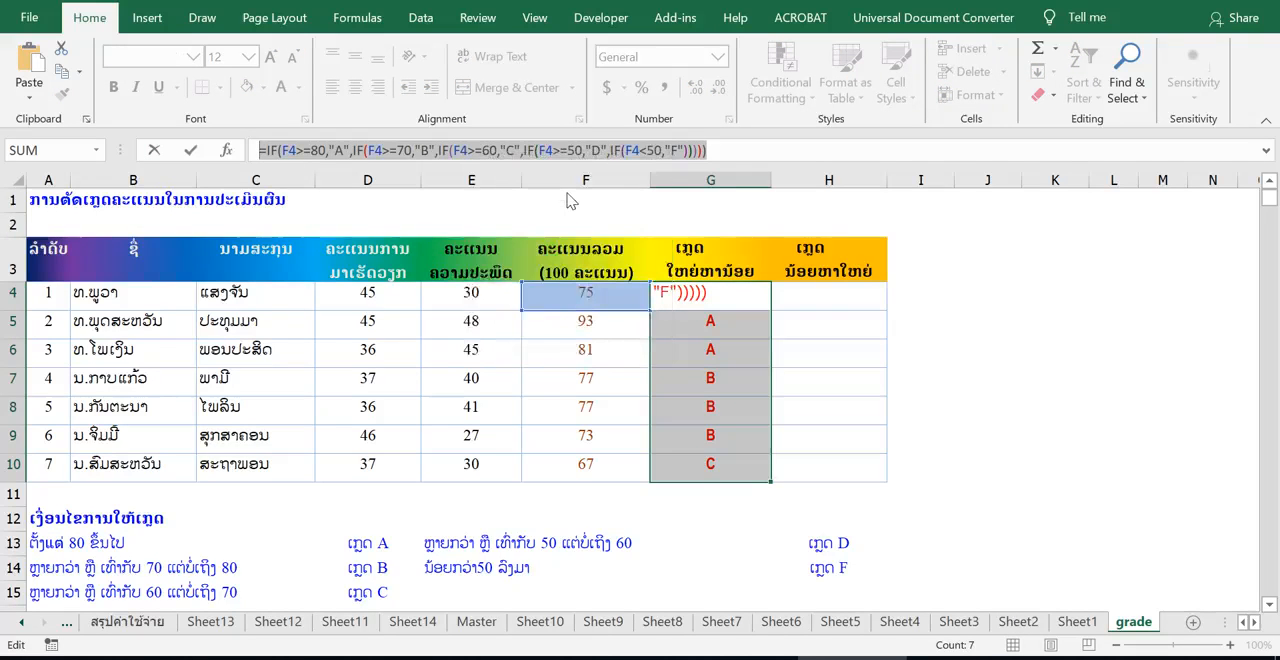
{"action": "key", "text": "Escape"}
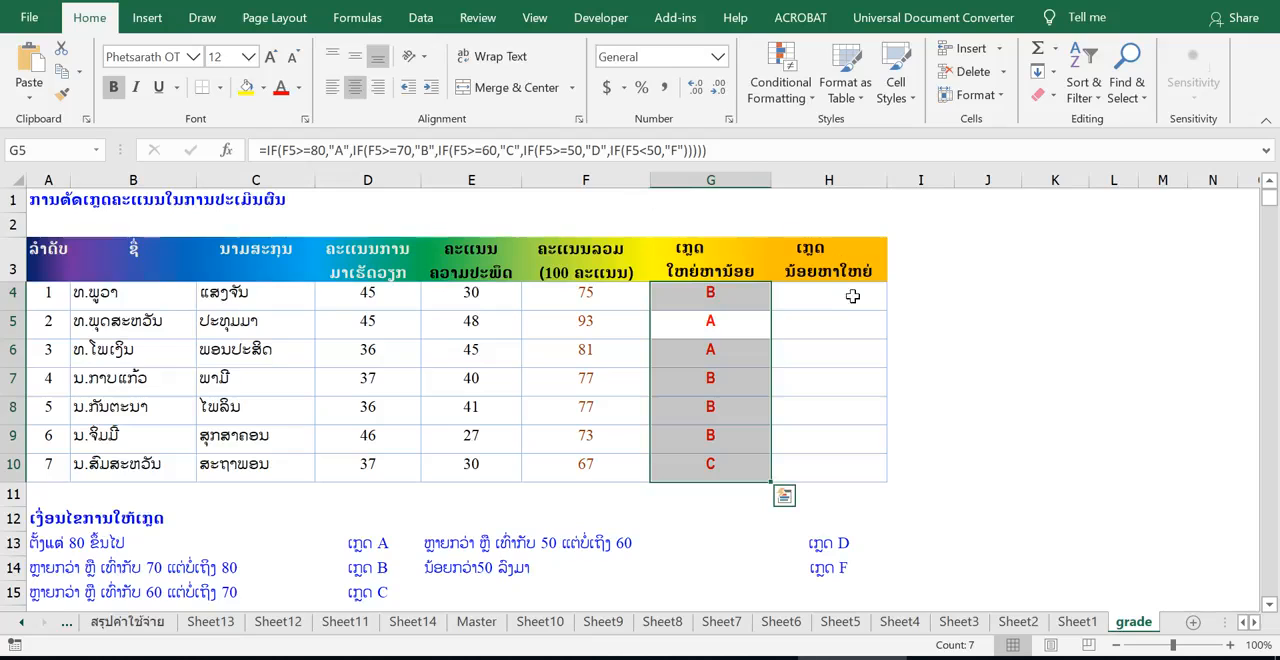
Step: Paste the copied formula text into H4 and confirm it
{"action": "left_click", "coordinate": [855, 297]}
{"action": "left_click", "coordinate": [386, 150]}
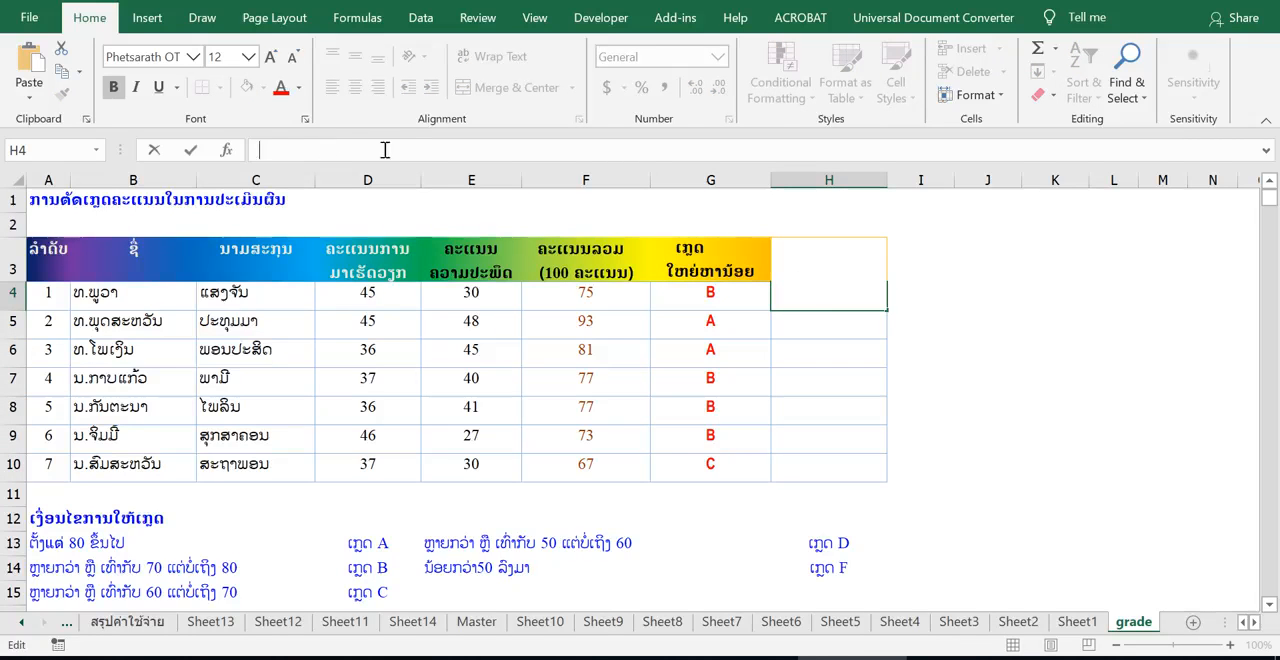
{"action": "right_click", "coordinate": [395, 154]}
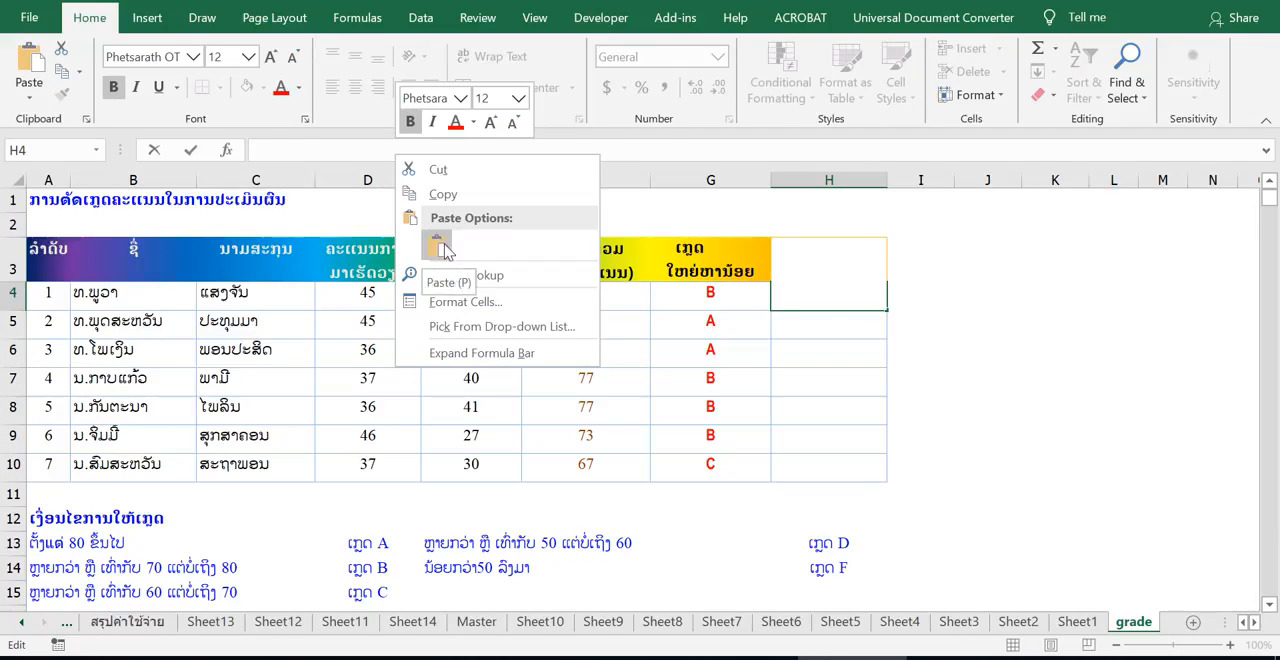
{"action": "left_click", "coordinate": [438, 246]}
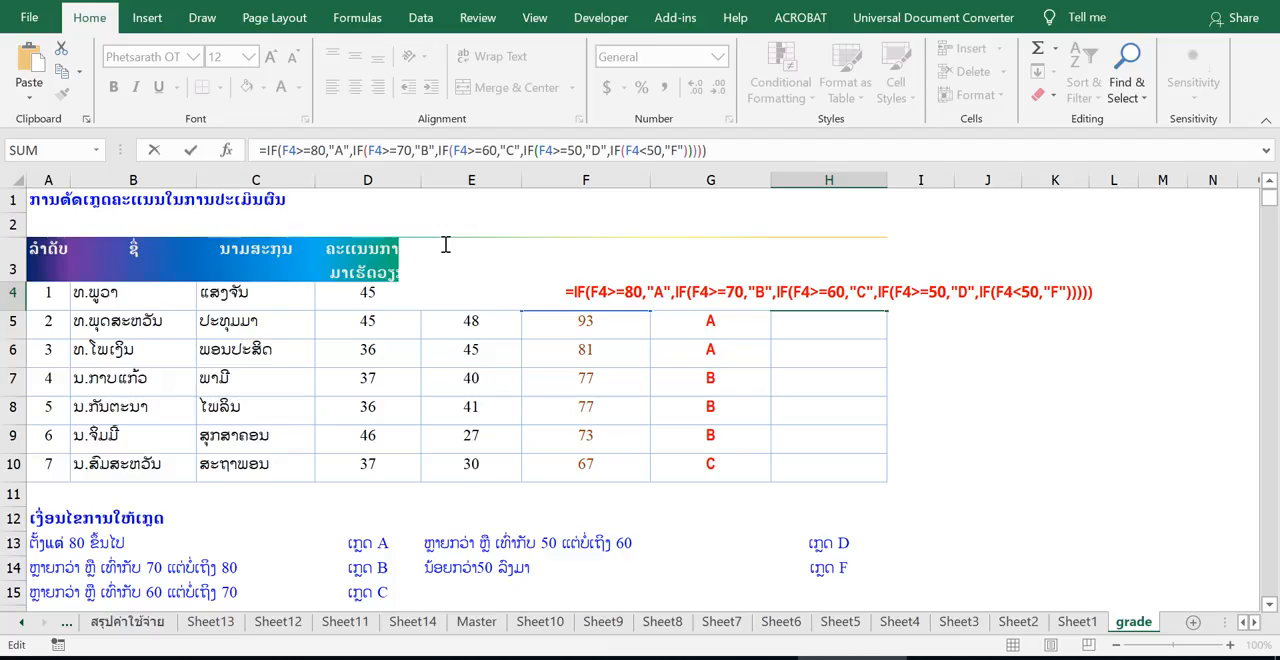
{"action": "key", "text": "Return"}
Step: Change the first IF condition in H4 to F4<50 with the result "F"
{"action": "left_click", "coordinate": [831, 291]}
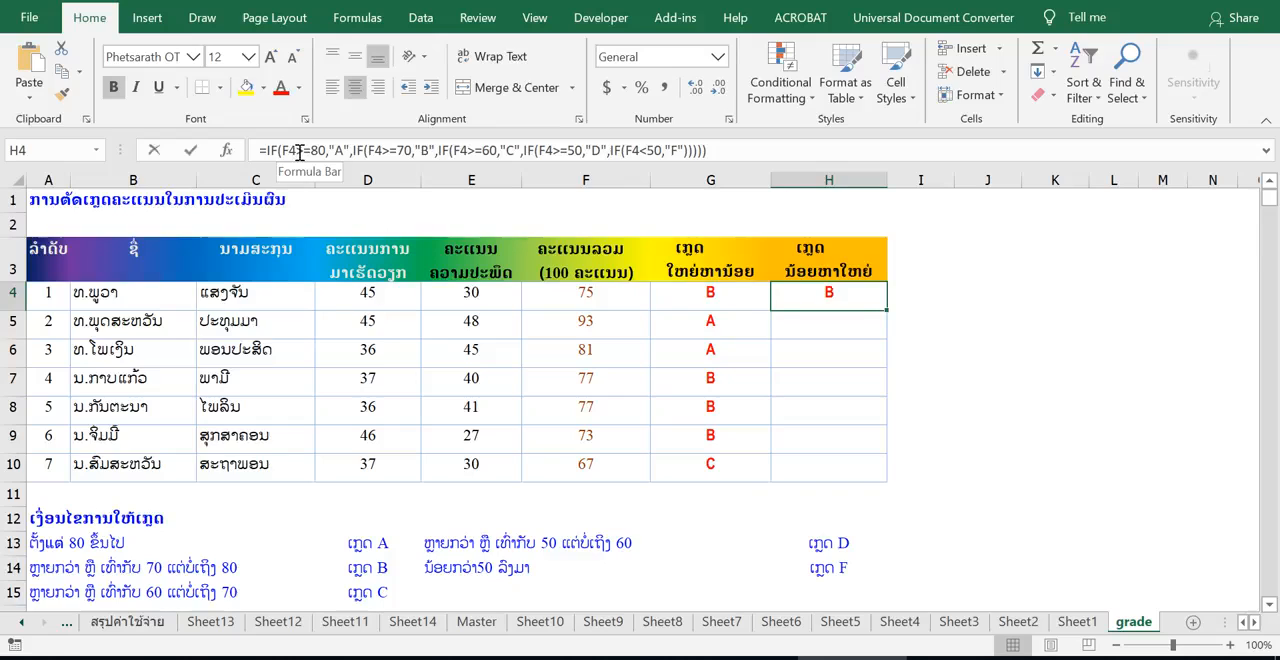
{"action": "double_click", "coordinate": [806, 292]}
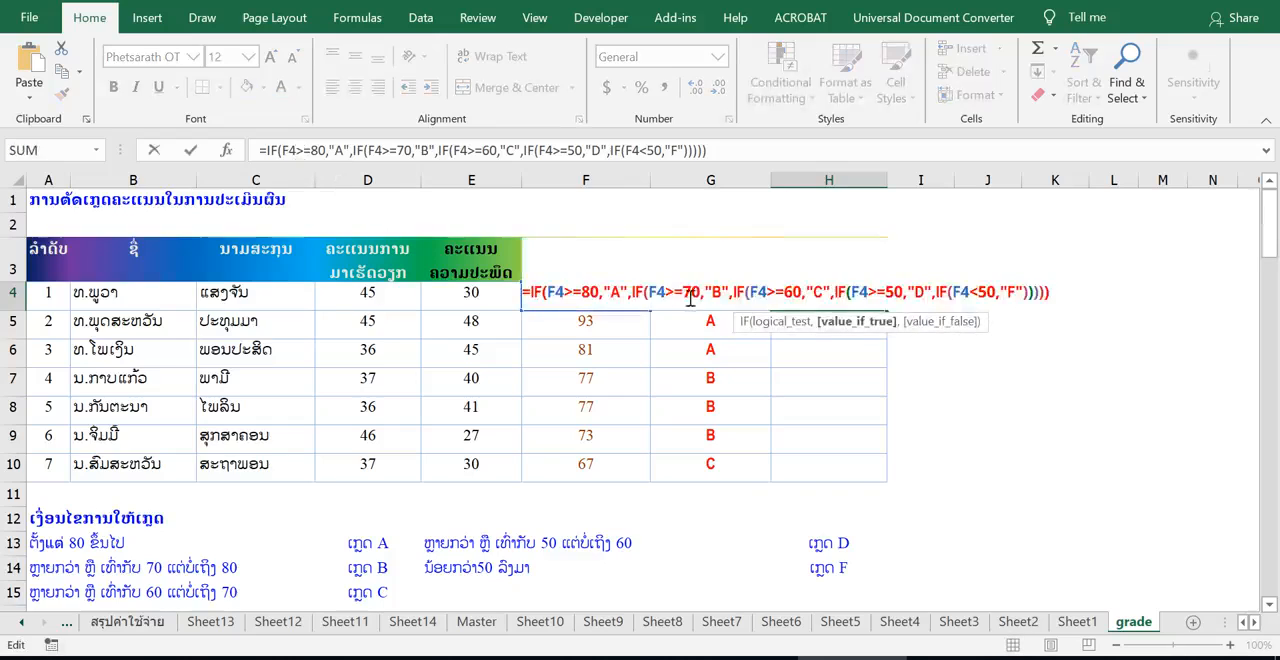
{"action": "left_click", "coordinate": [565, 292]}
{"action": "left_click_drag", "start_coordinate": [565, 292], "coordinate": [583, 291]}
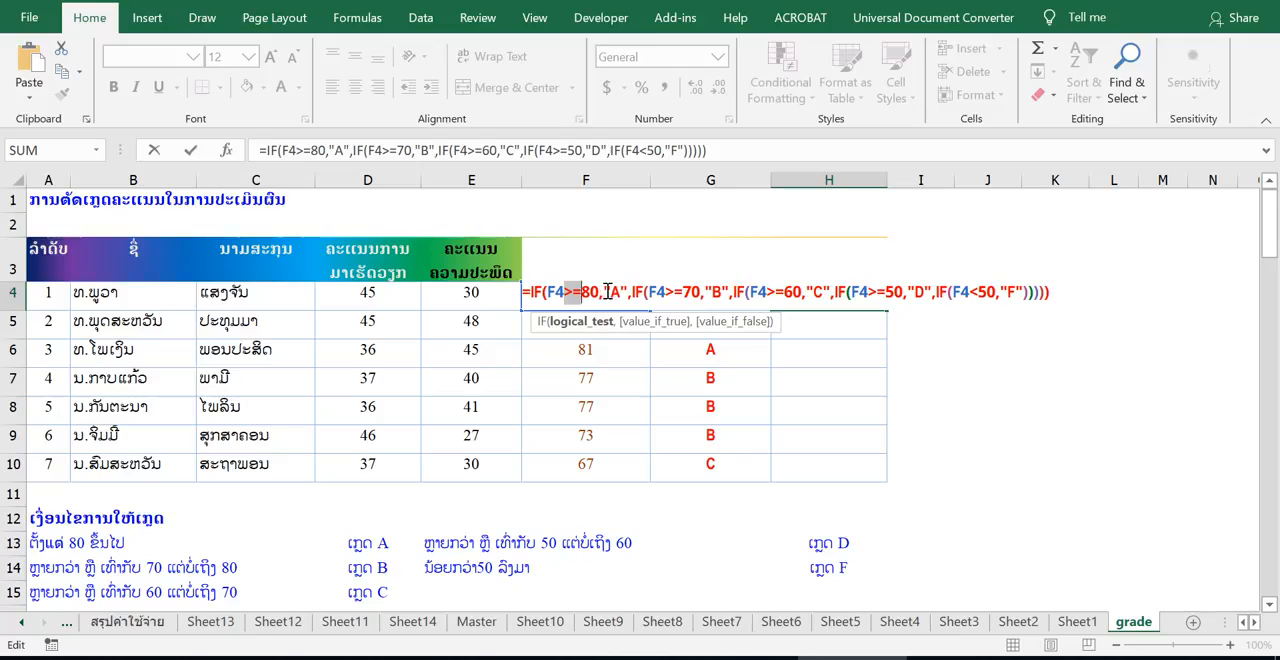
{"action": "type", "text": "<"}
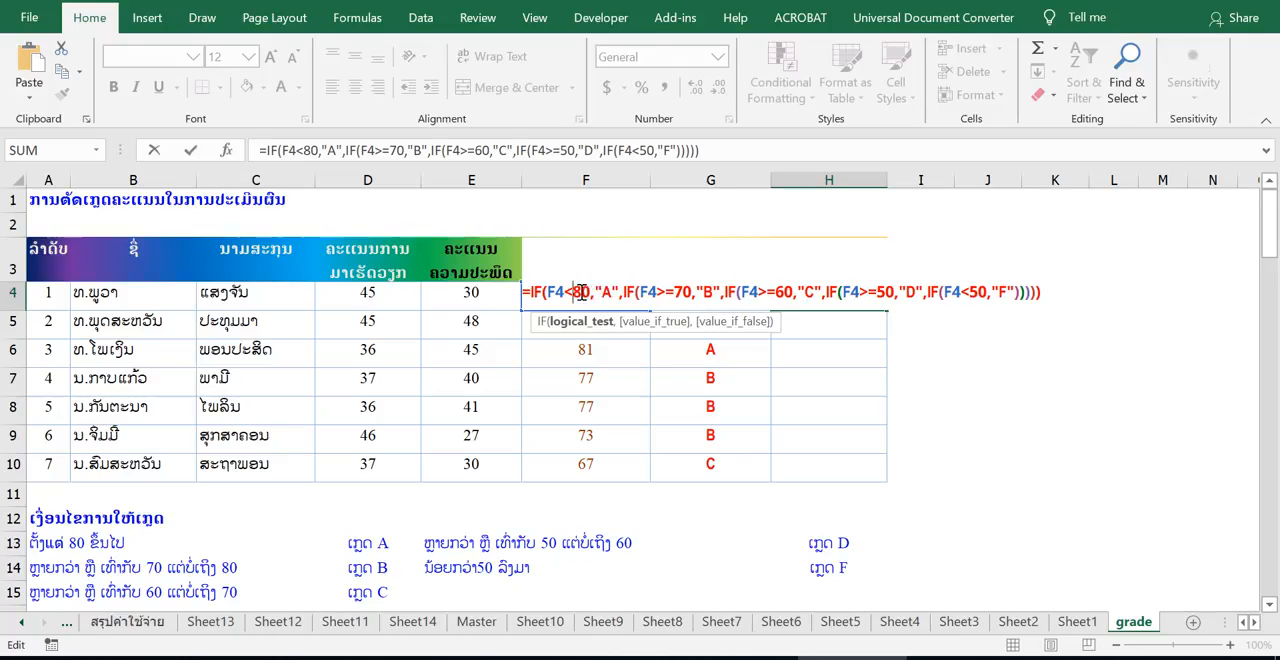
{"action": "type", "text": "5"}
{"action": "left_click_drag", "start_coordinate": [602, 293], "coordinate": [610, 293]}
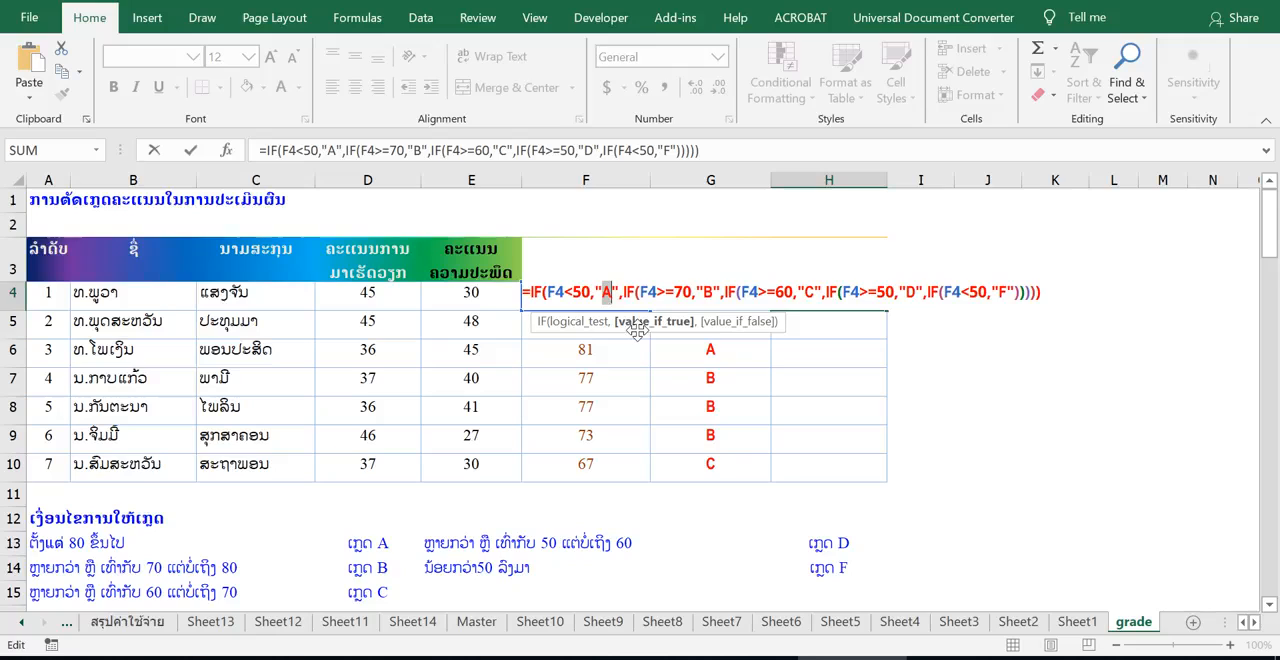
{"action": "type", "text": "F"}
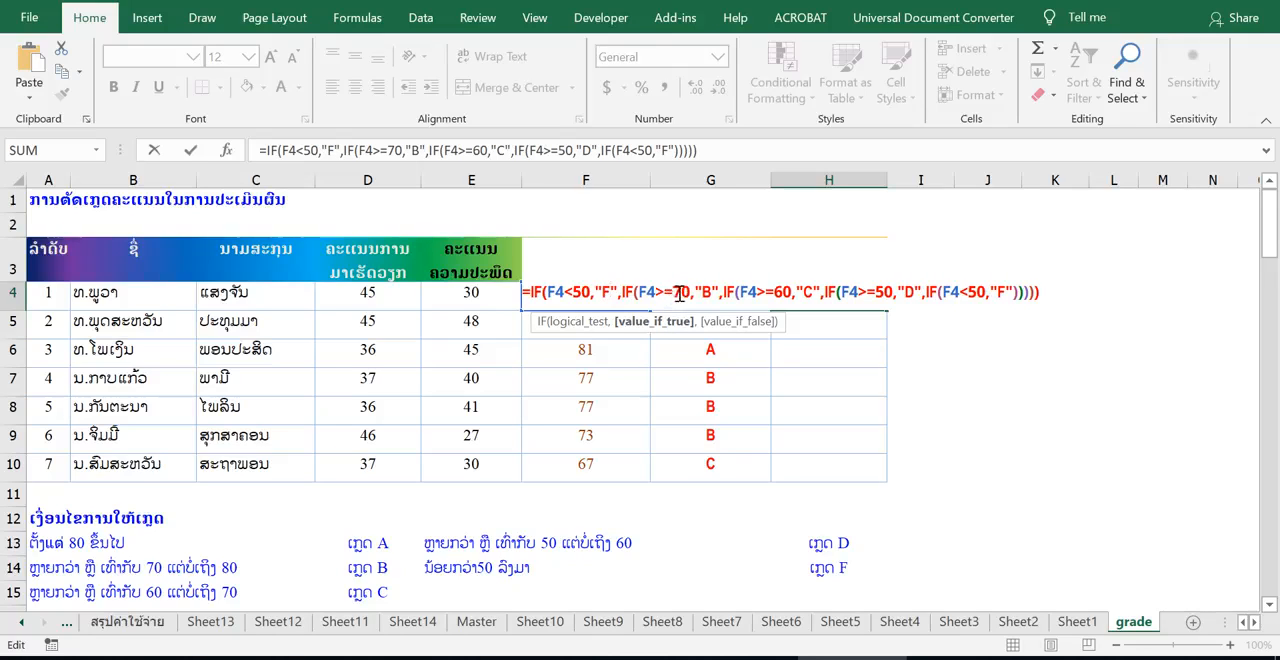
Step: Change the second IF condition in H4 to F4<=60 with the result "D"
{"action": "left_click_drag", "start_coordinate": [673, 293], "coordinate": [680, 293]}
{"action": "type", "text": "6"}
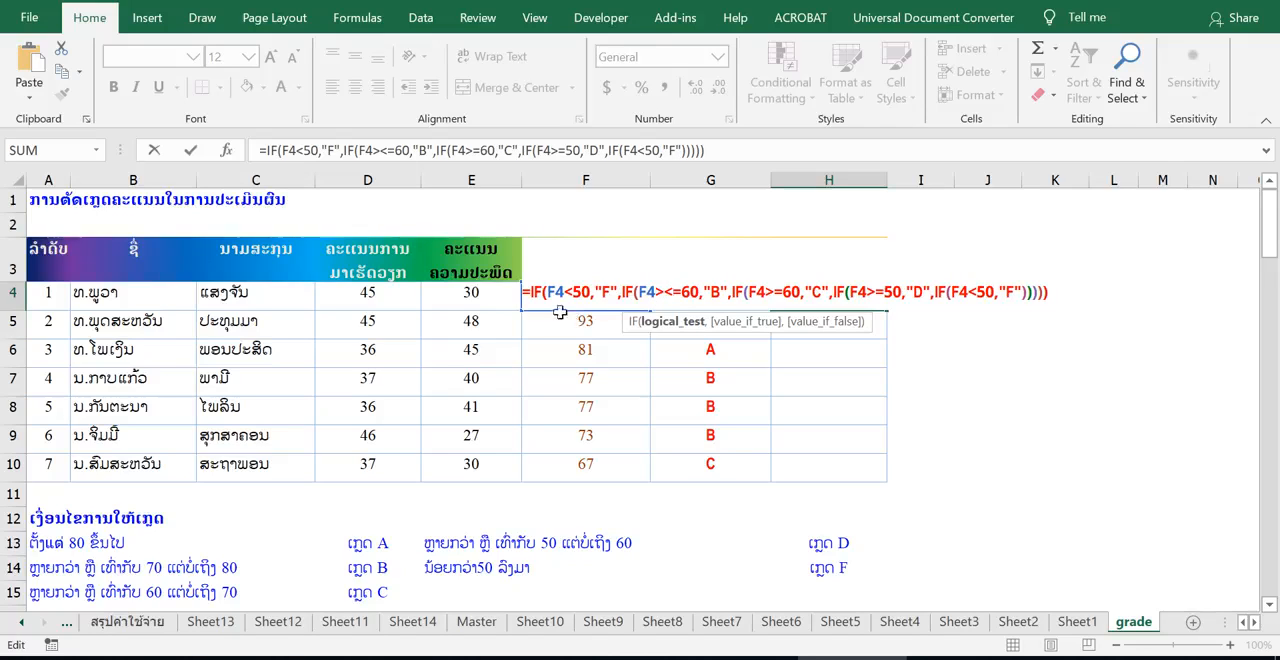
{"action": "key", "text": "BackSpace"}
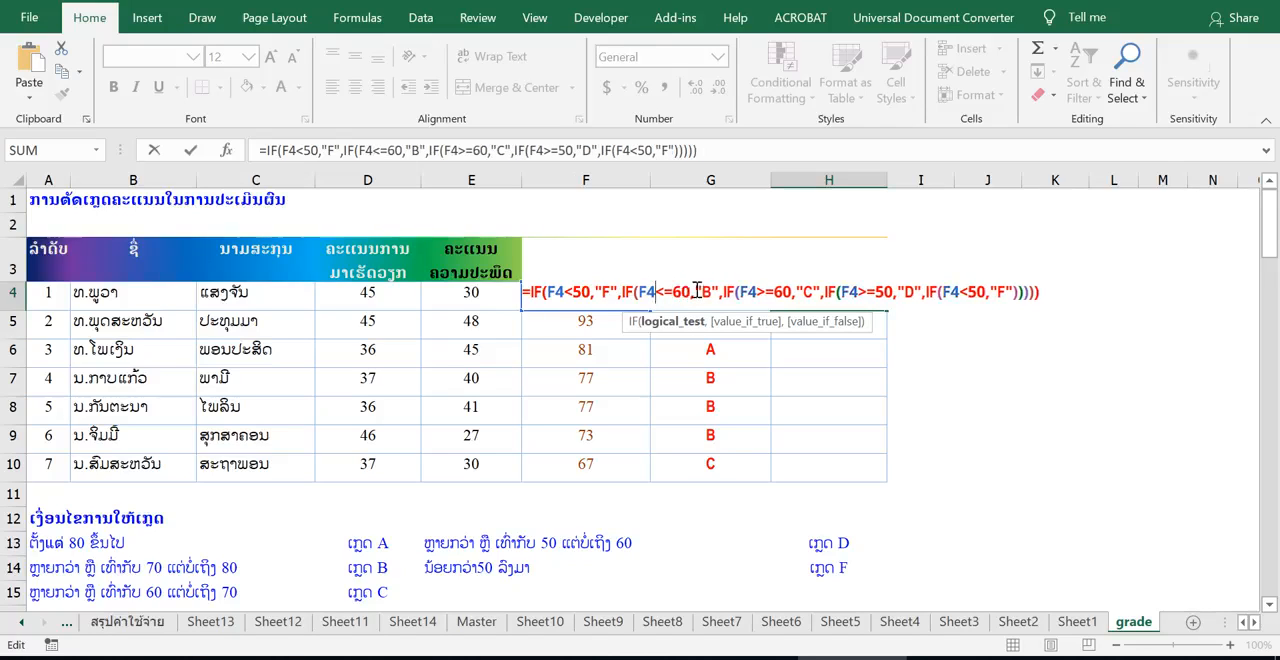
{"action": "double_click", "coordinate": [706, 292]}
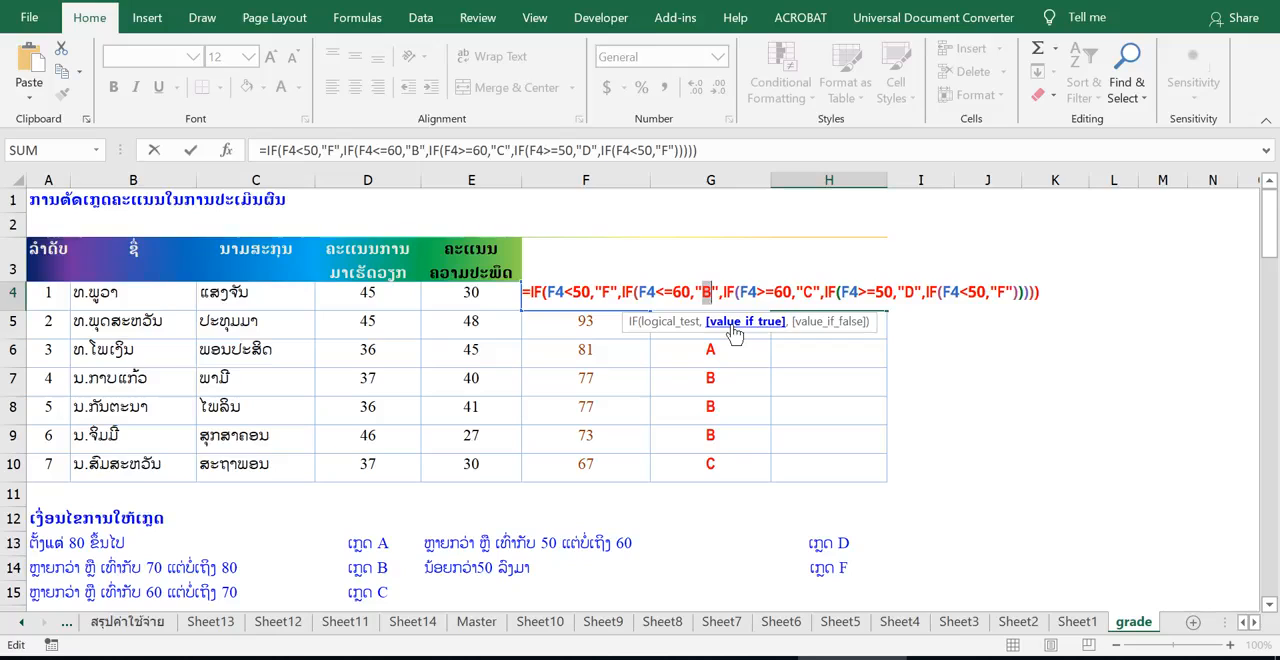
{"action": "type", "text": "D"}
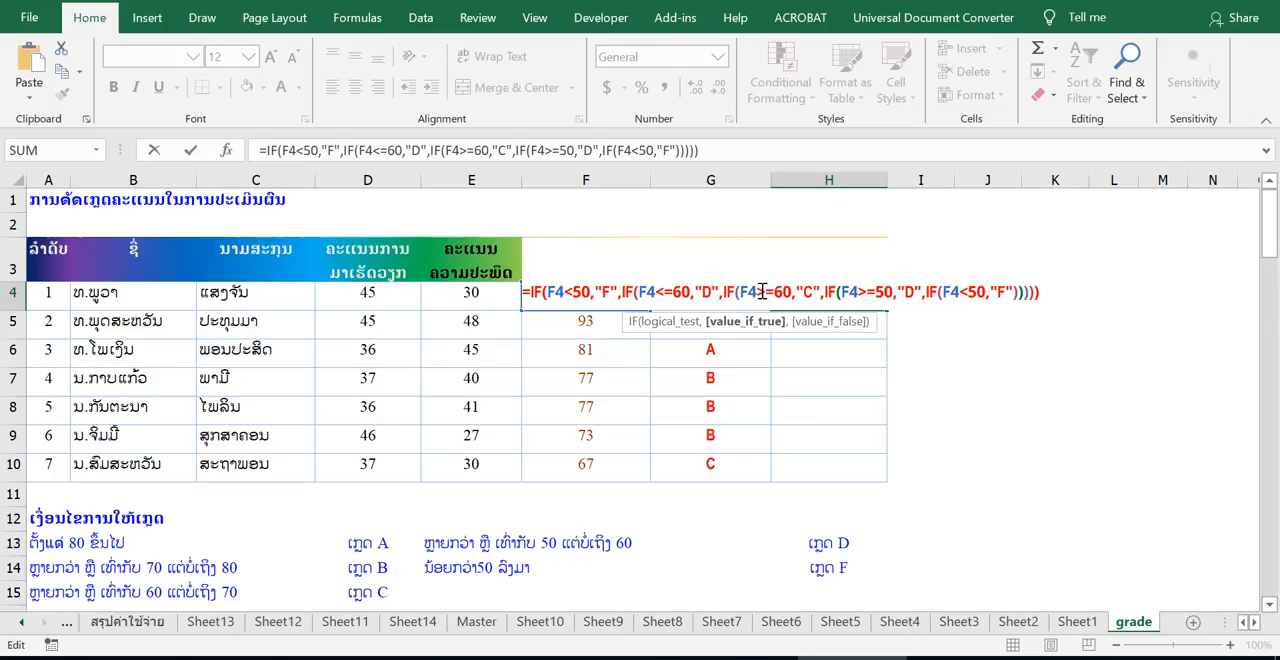
Step: Change the third IF condition in H4 to F4<=70, keeping the result "C"
{"action": "left_click", "coordinate": [763, 291]}
{"action": "key", "text": "BackSpace"}
{"action": "type", "text": "<="}
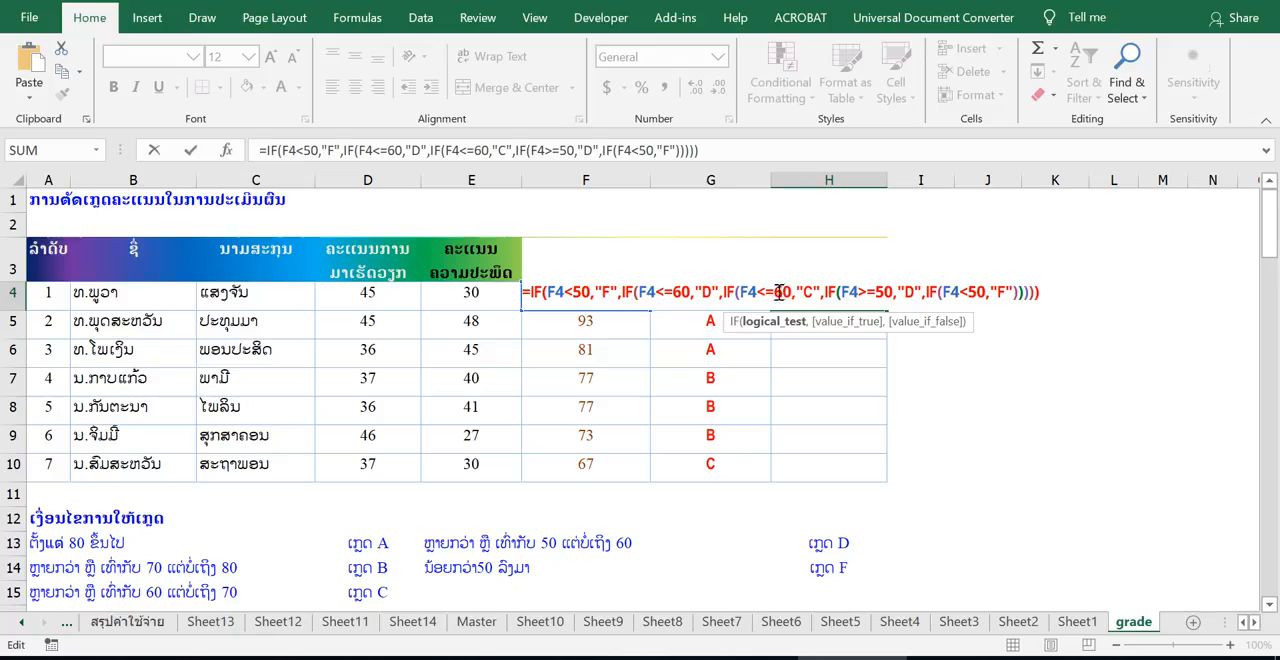
{"action": "type", "text": "7"}
{"action": "left_click_drag", "start_coordinate": [804, 292], "coordinate": [814, 293]}
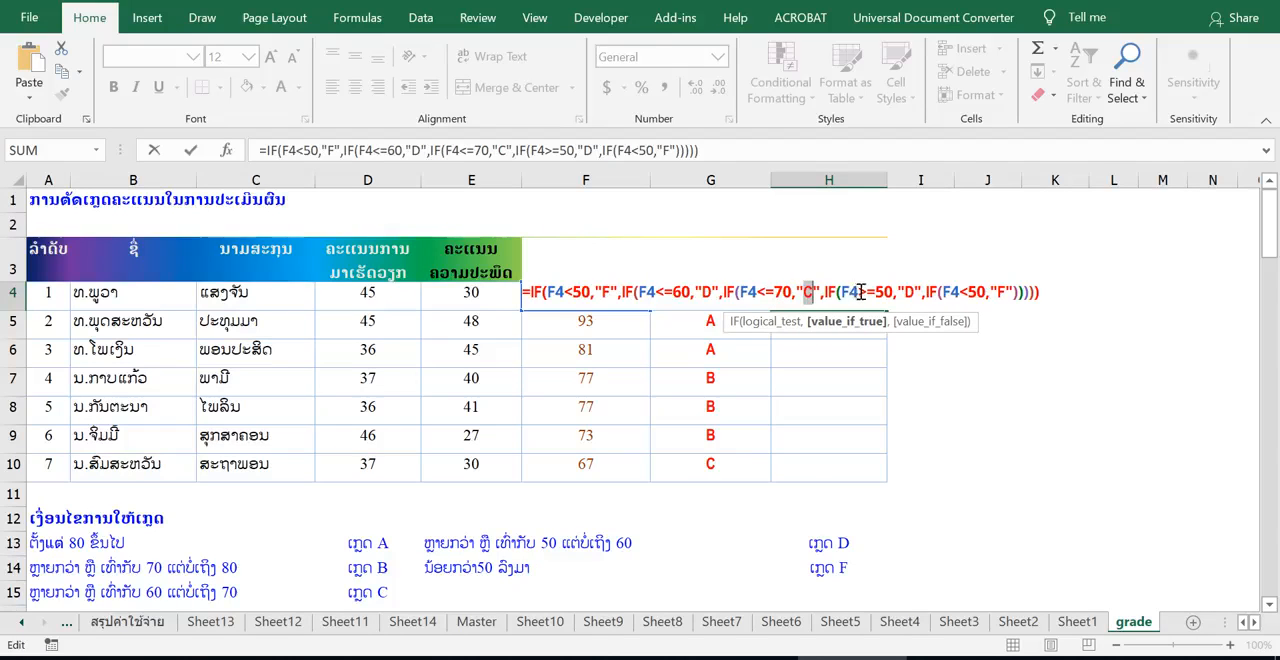
Step: Change the fourth IF condition in H4 to F4<=80 with the result "B"
{"action": "left_click", "coordinate": [866, 292]}
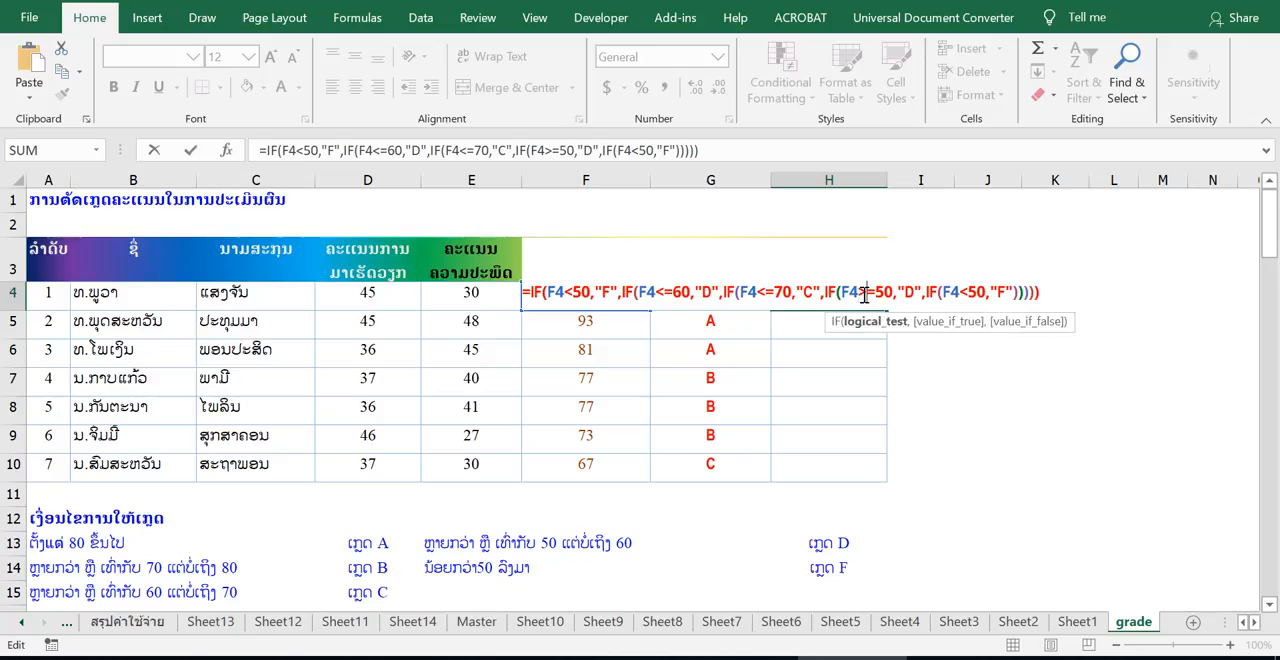
{"action": "type", "text": "<"}
{"action": "key", "text": "BackSpace"}
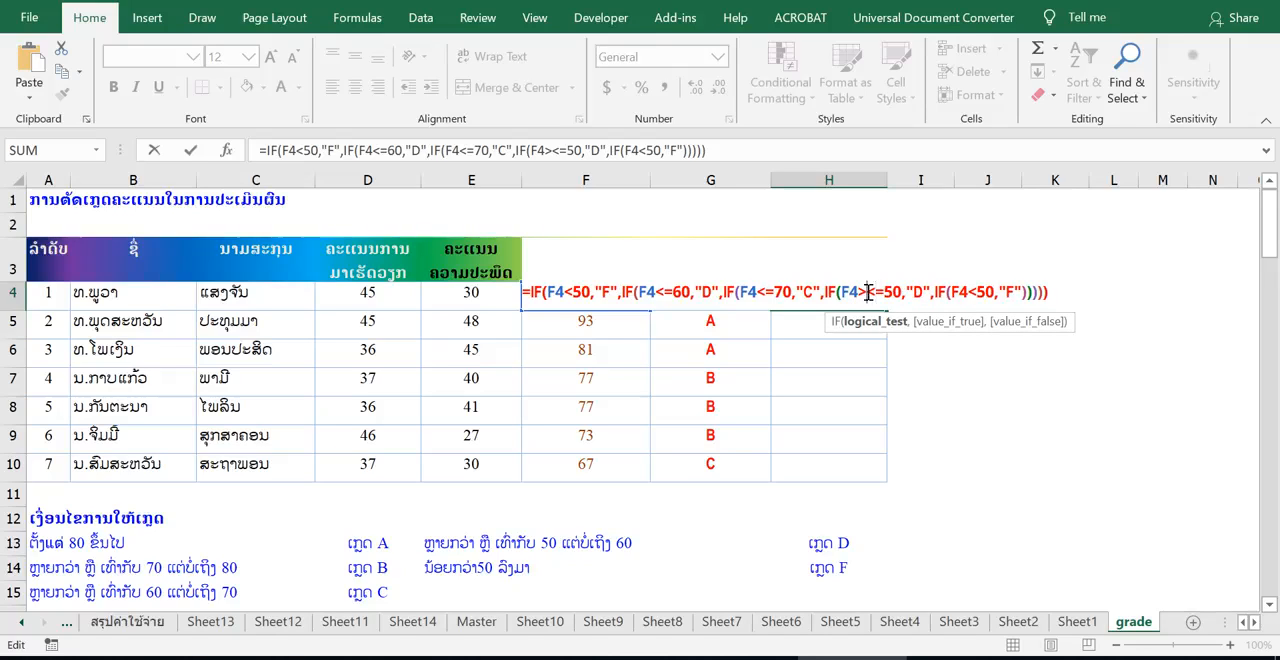
{"action": "key", "text": "BackSpace"}
{"action": "type", "text": "<"}
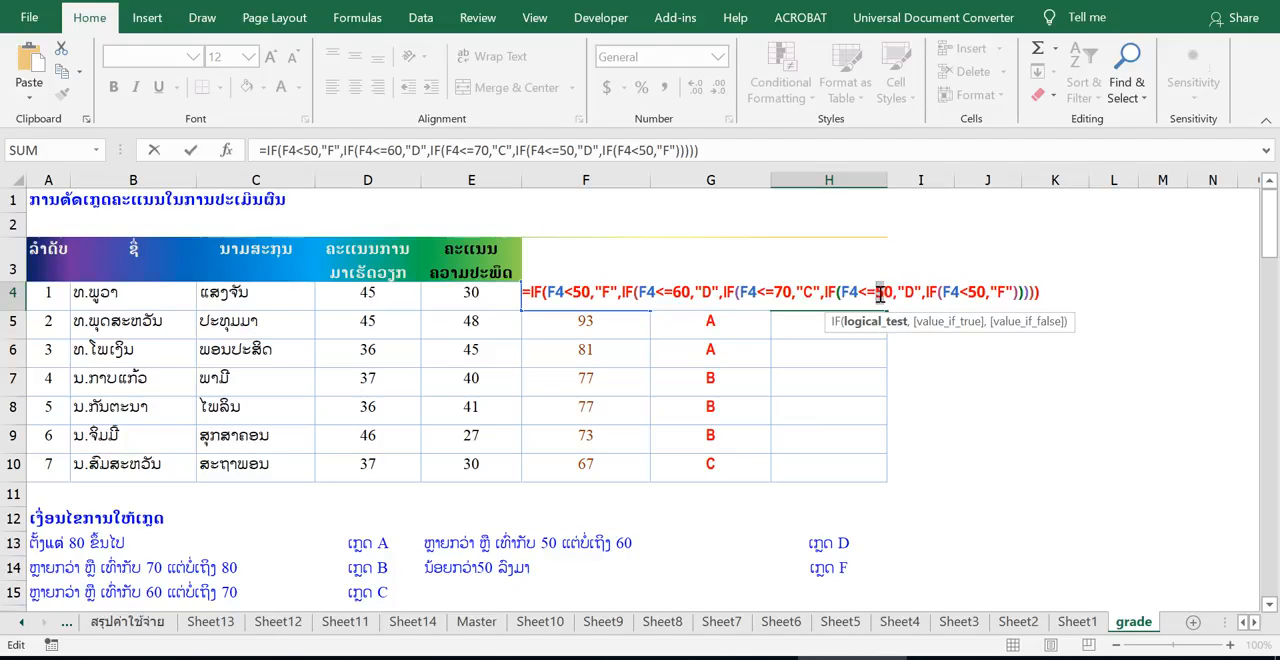
{"action": "type", "text": "7"}
{"action": "type", "text": "8"}
{"action": "left_click_drag", "start_coordinate": [915, 291], "coordinate": [905, 291]}
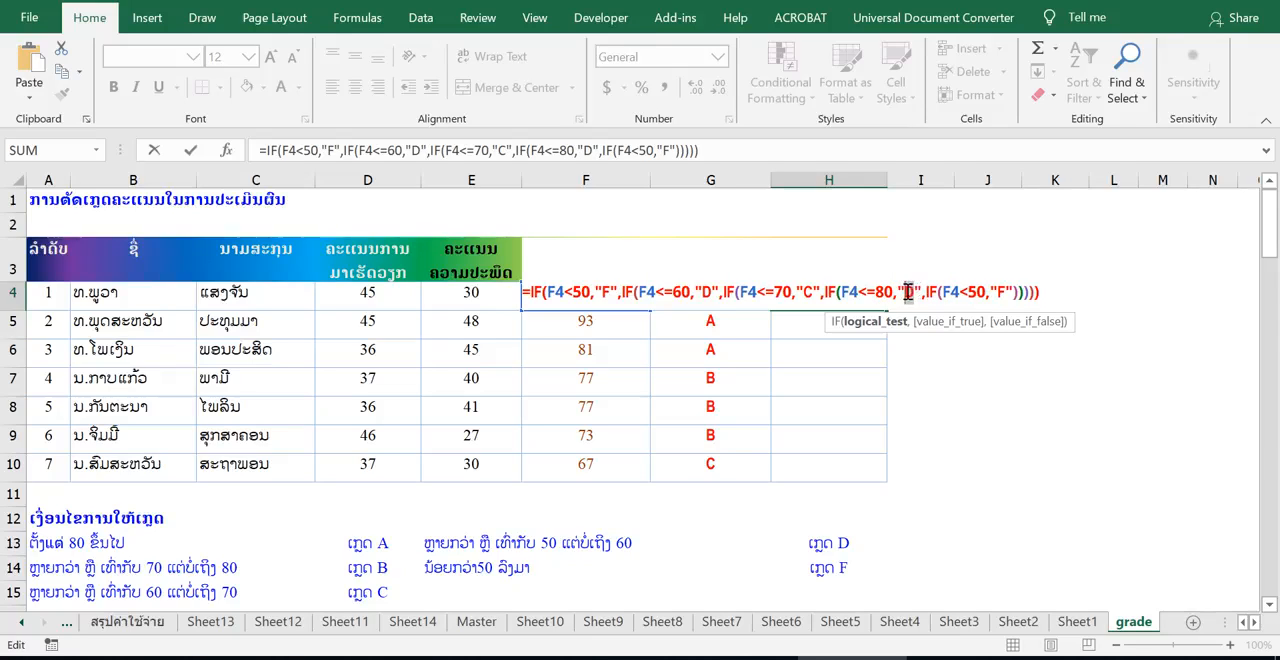
{"action": "type", "text": "B"}
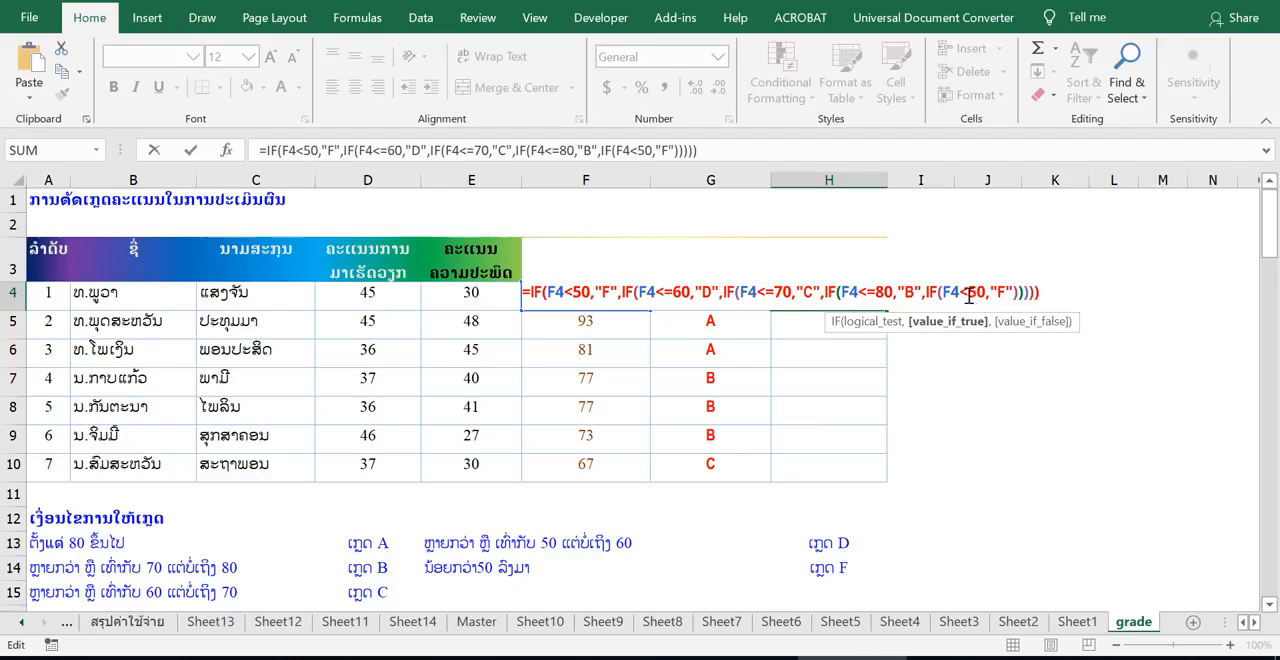
Step: Change the fifth IF condition in H4 to F4>80 with the result "A"
{"action": "left_click", "coordinate": [961, 292]}
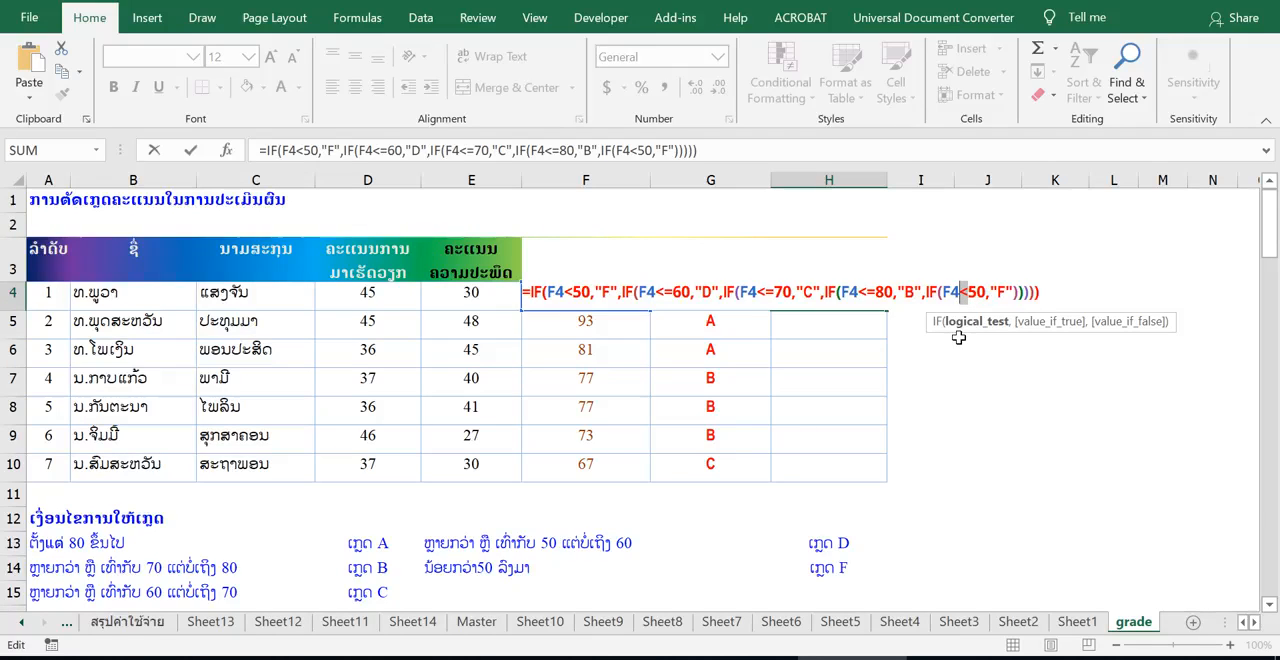
{"action": "type", "text": ">"}
{"action": "double_click", "coordinate": [975, 291]}
{"action": "type", "text": "80"}
{"action": "double_click", "coordinate": [1001, 292]}
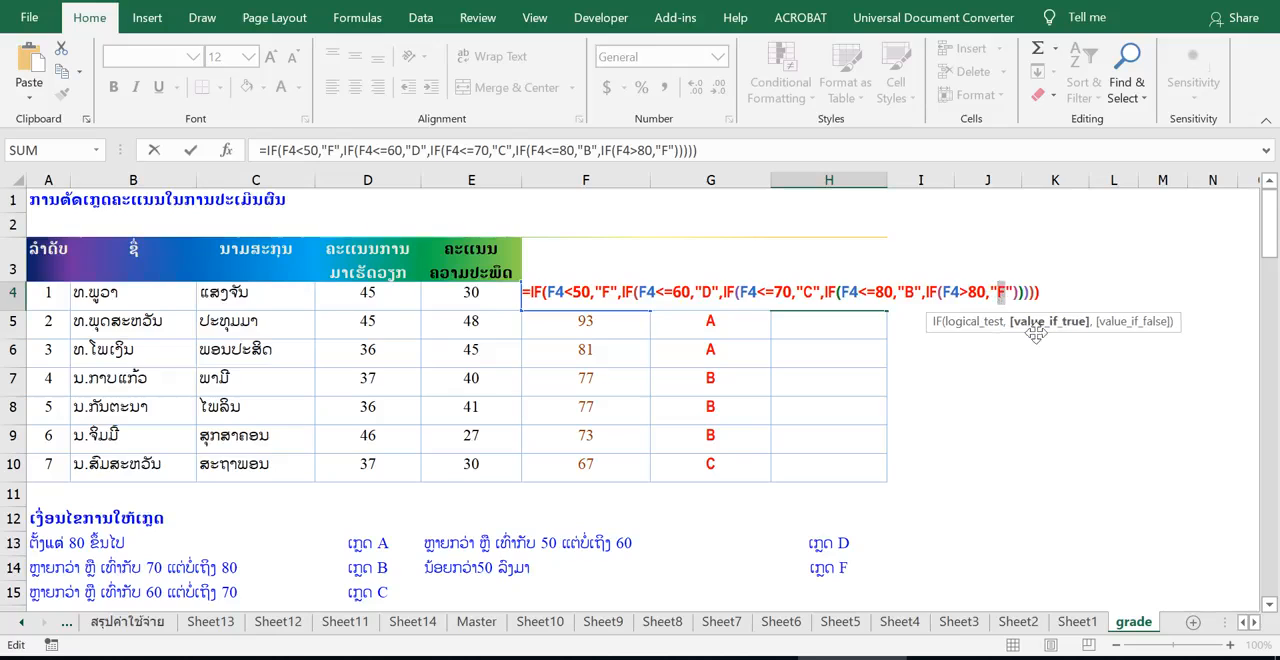
{"action": "type", "text": "A"}
Step: Confirm the edited H4 formula and fill it down through H10
{"action": "key", "text": "Return"}
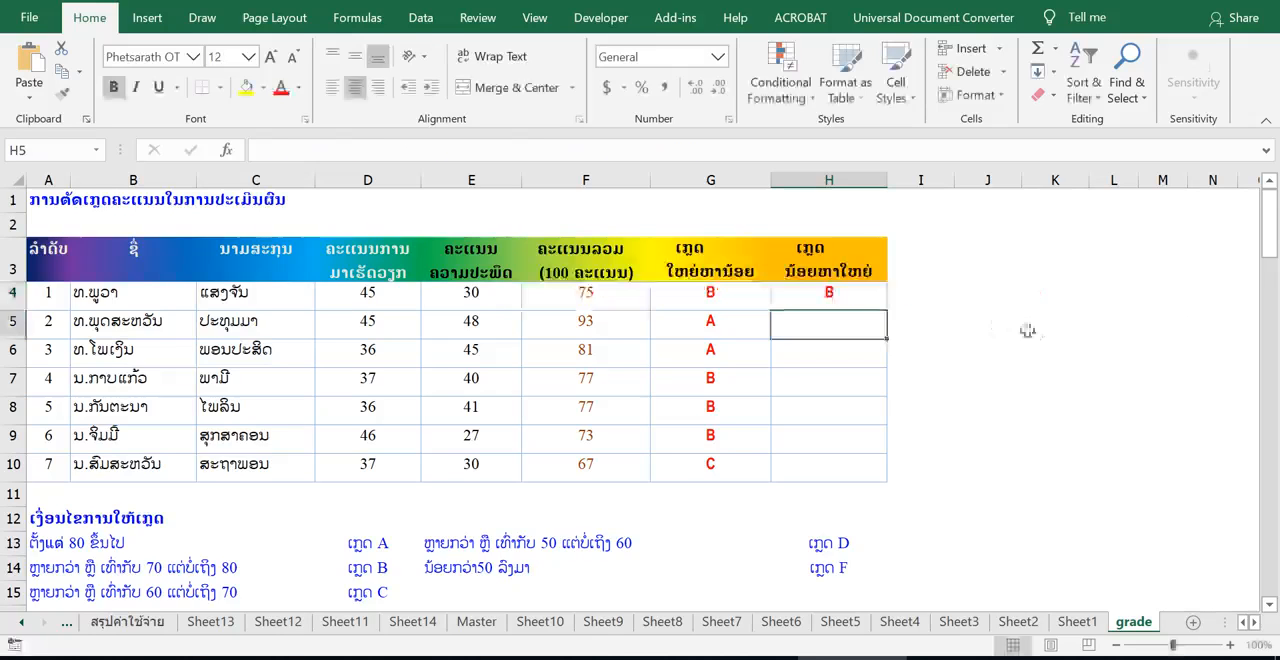
{"action": "left_click", "coordinate": [880, 294]}
{"action": "left_click_drag", "start_coordinate": [891, 311], "coordinate": [894, 476]}
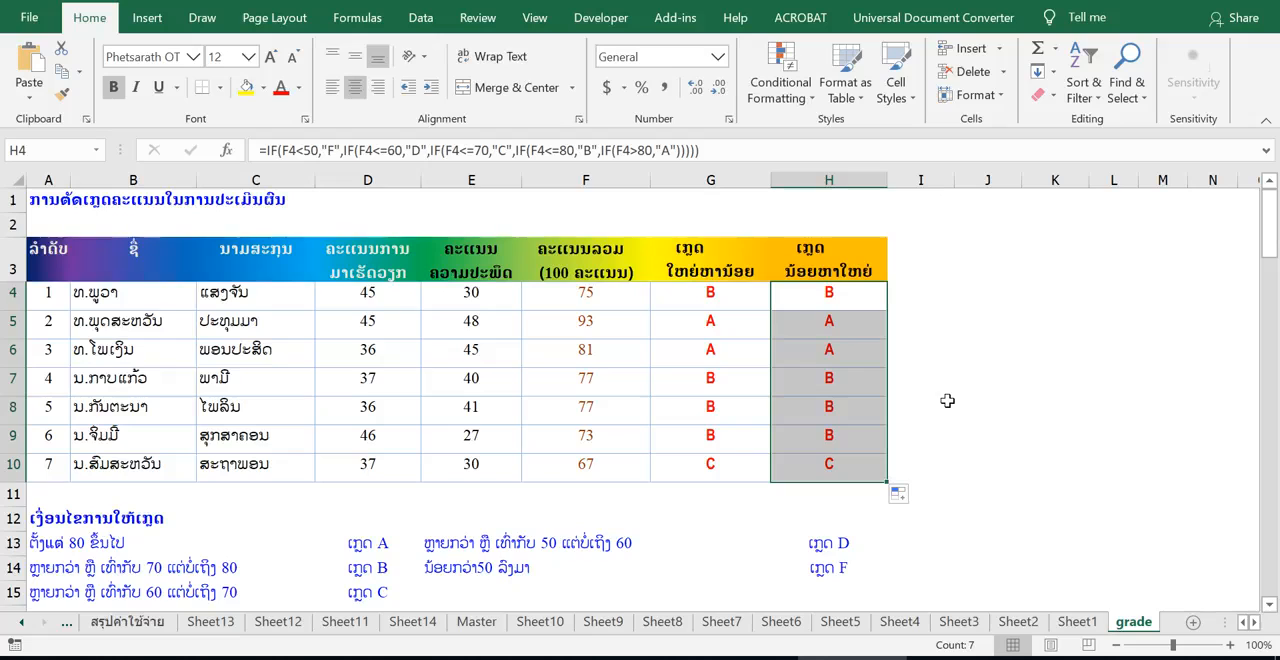
Step: Compare the highest-to-lowest formula in G4 with the lowest-to-highest formula in H4
{"action": "left_click", "coordinate": [869, 295]}
{"action": "left_click", "coordinate": [716, 294]}
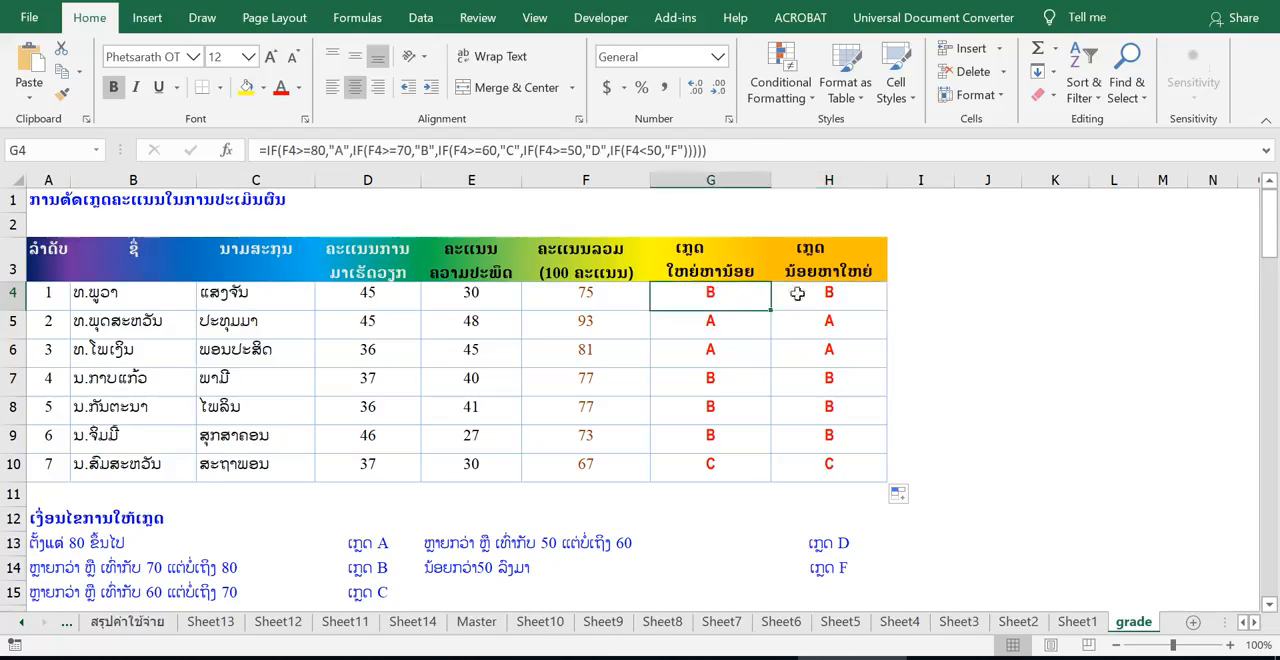
{"action": "left_click", "coordinate": [846, 294]}
{"action": "left_click", "coordinate": [733, 300]}
{"action": "left_click", "coordinate": [824, 302]}
{"action": "left_click", "coordinate": [704, 300]}
Step: Examine the complete highest-to-lowest nested IF formula inside cell G4 without changing it
{"action": "double_click", "coordinate": [732, 296]}
{"action": "left_click_drag", "start_coordinate": [948, 296], "coordinate": [351, 297]}
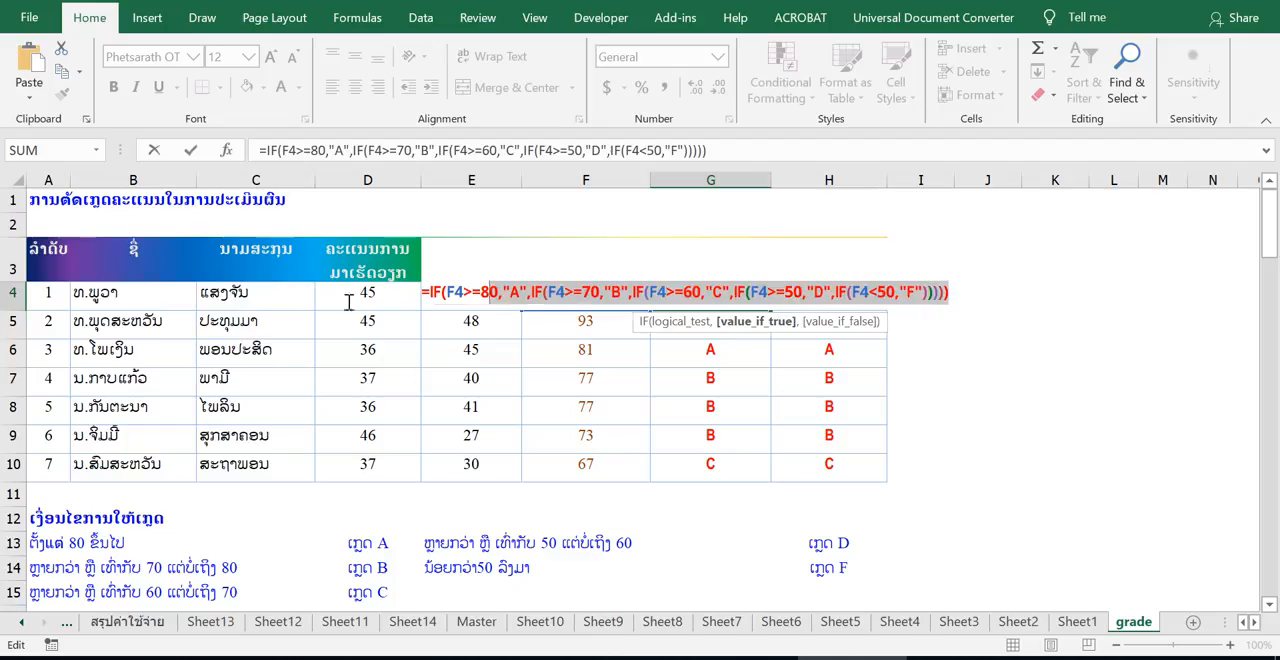
{"action": "left_click", "coordinate": [975, 296]}
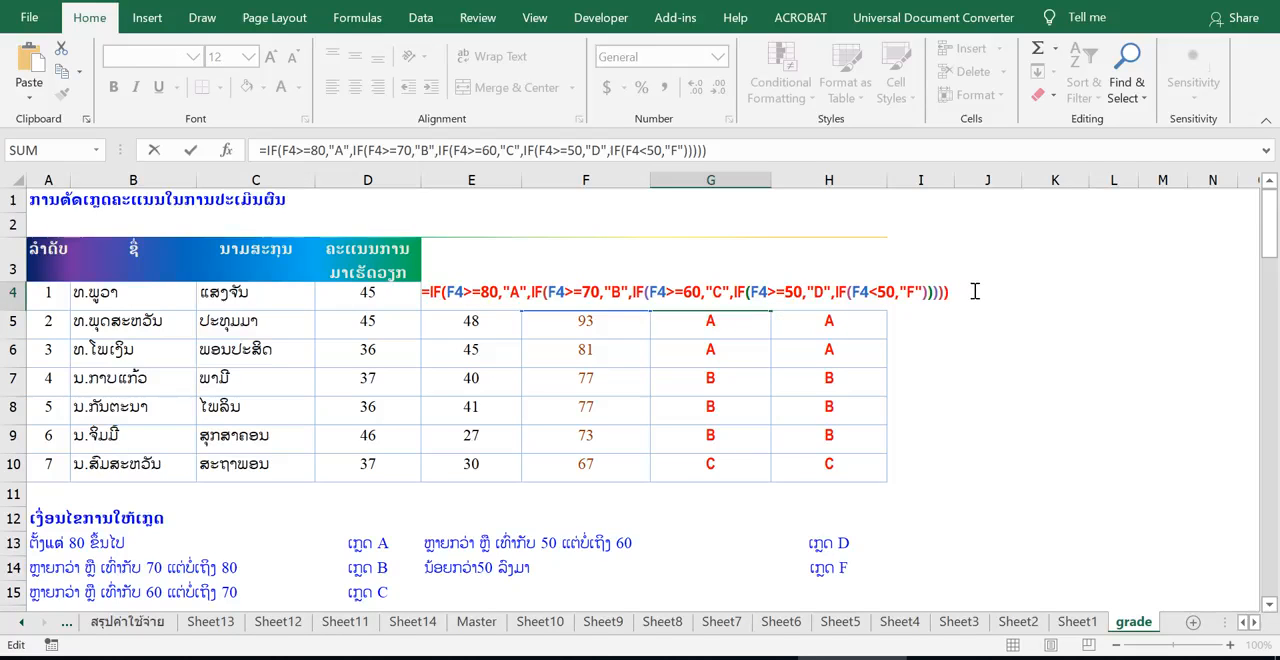
{"action": "left_click_drag", "start_coordinate": [858, 288], "coordinate": [423, 286]}
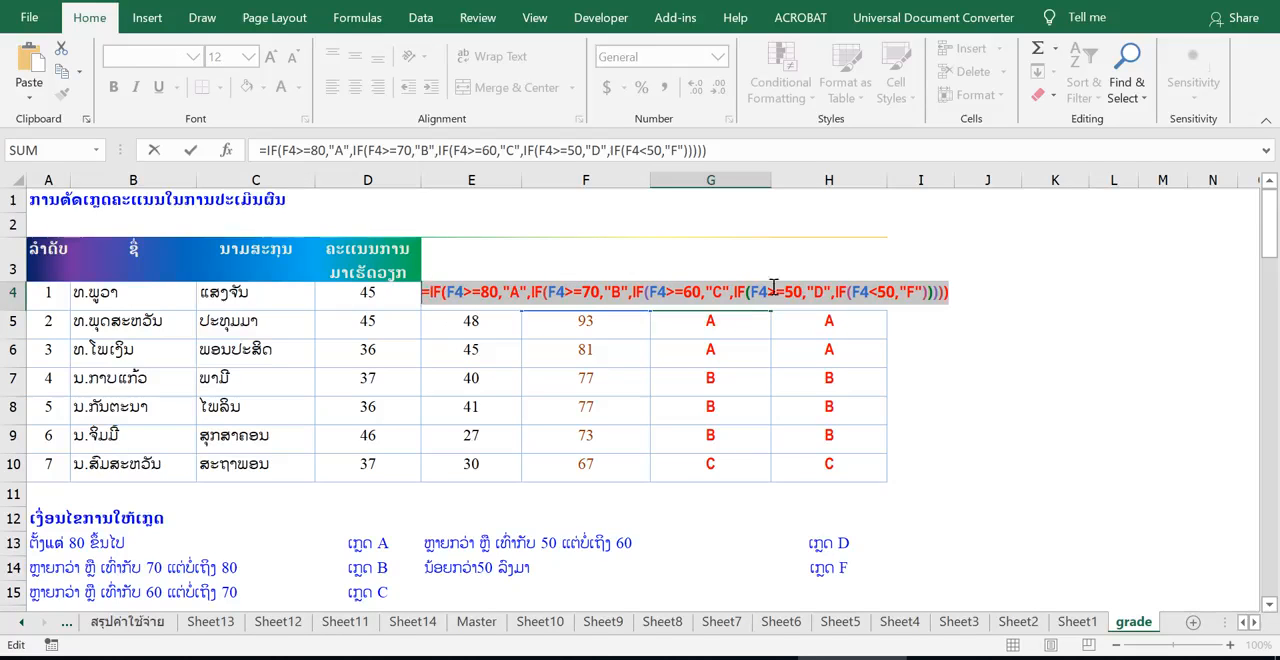
{"action": "left_click", "coordinate": [955, 294]}
{"action": "key", "text": "Return"}
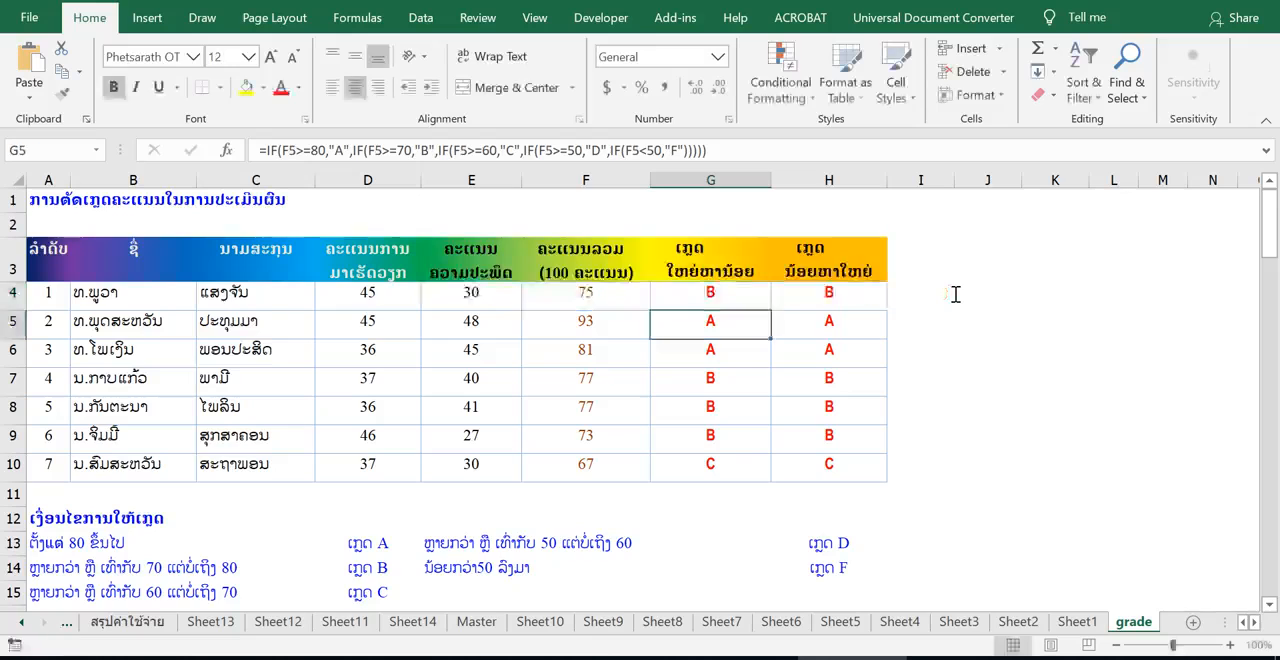
Step: Inspect the order of the IF conditions inside the H4 formula and the G4 formula
{"action": "double_click", "coordinate": [862, 292]}
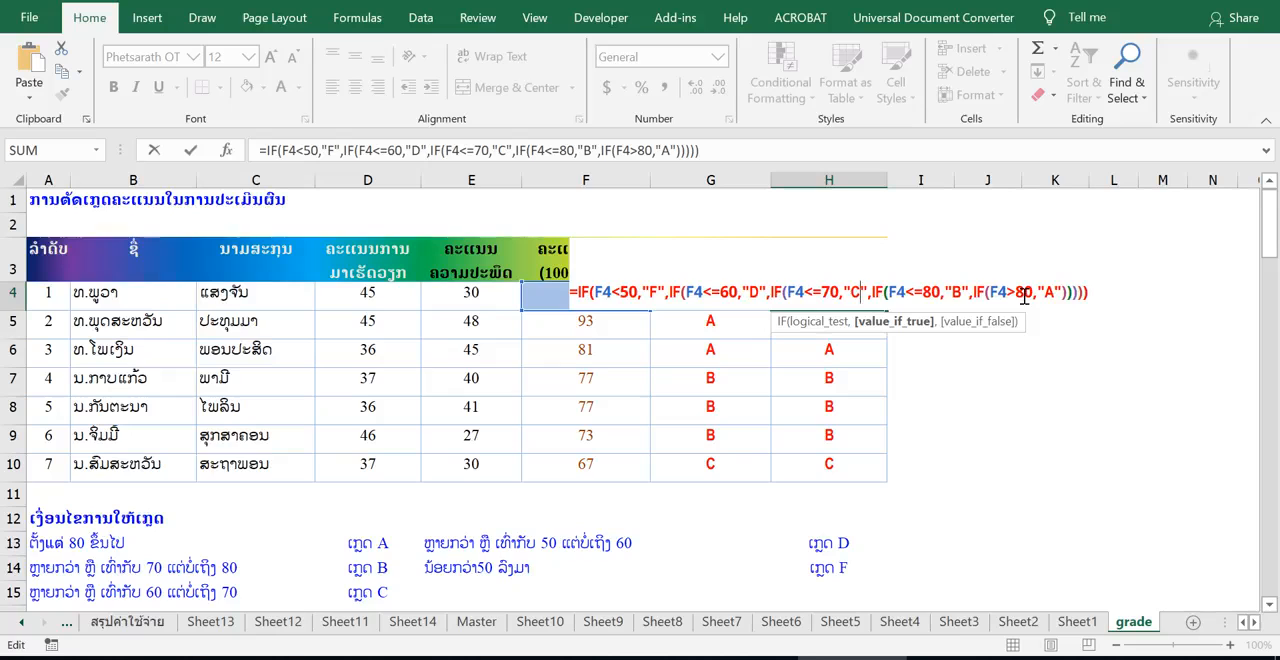
{"action": "key", "text": "Return"}
{"action": "left_click", "coordinate": [700, 292]}
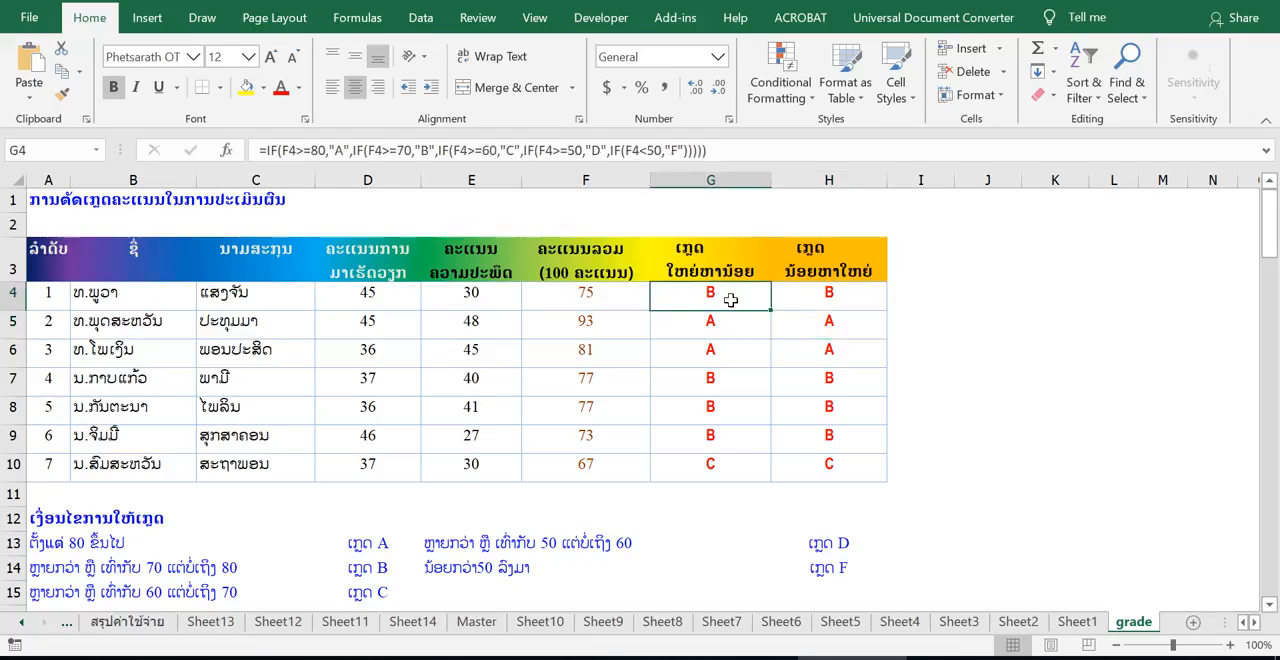
{"action": "double_click", "coordinate": [731, 292]}
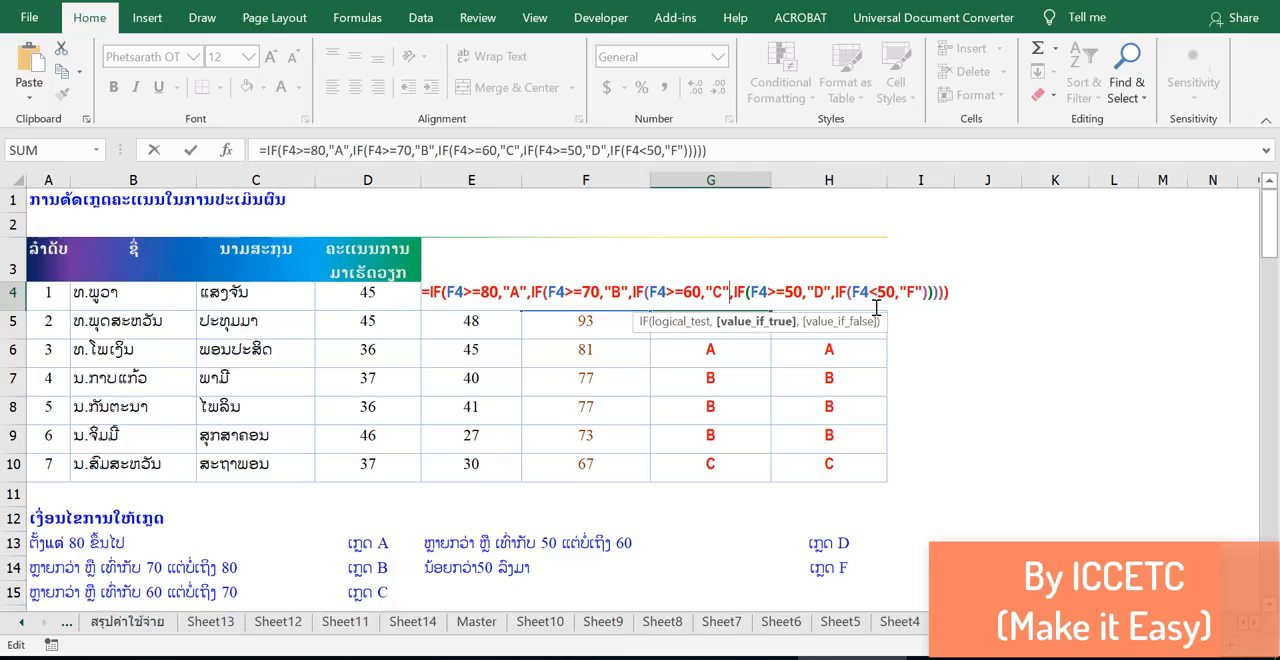
{"action": "key", "text": "Return"}
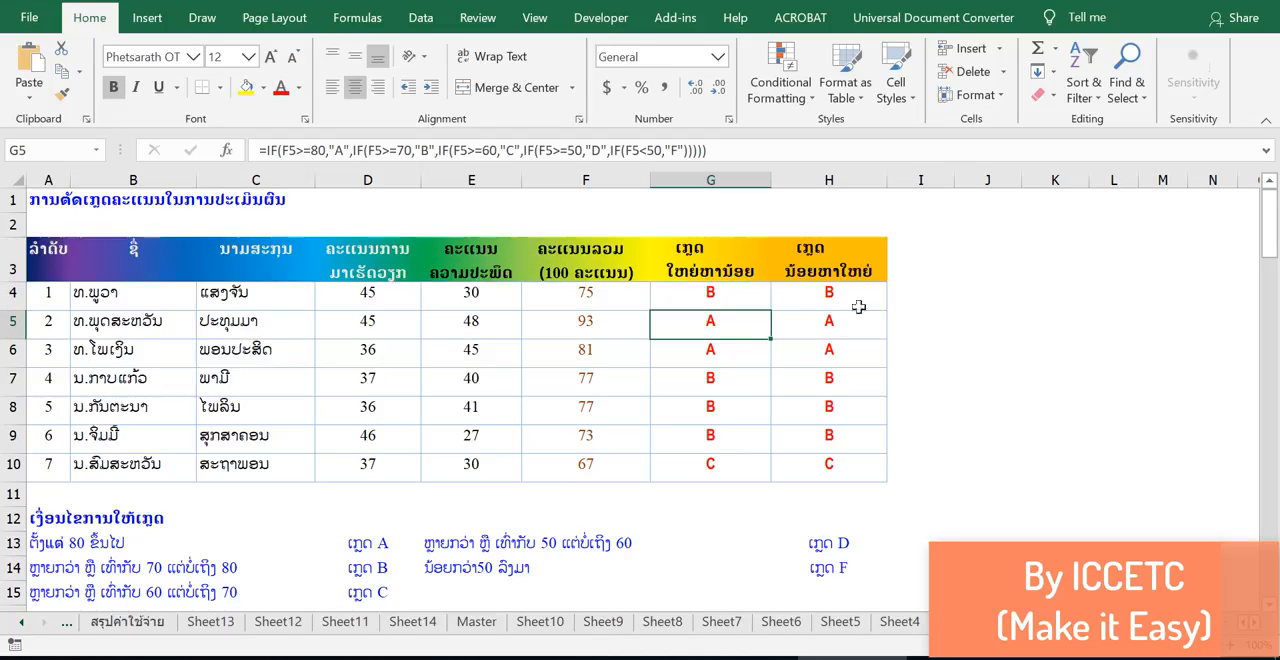
Step: Alternate between G4 and H4 to compare their nested IF formulas and the grades they return
{"action": "left_click", "coordinate": [737, 291]}
{"action": "left_click", "coordinate": [808, 289]}
{"action": "left_click", "coordinate": [749, 289]}
{"action": "left_click", "coordinate": [777, 294]}
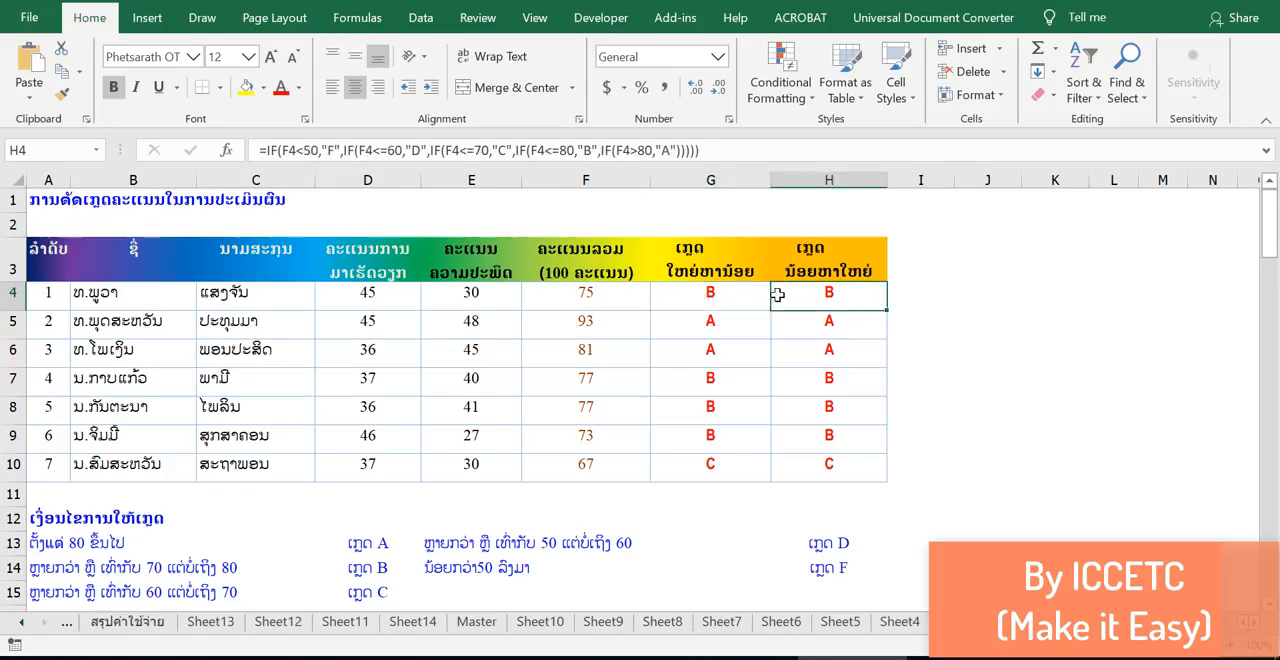
{"action": "left_click", "coordinate": [734, 296]}
{"action": "left_click", "coordinate": [806, 294]}
{"action": "left_click", "coordinate": [714, 296]}
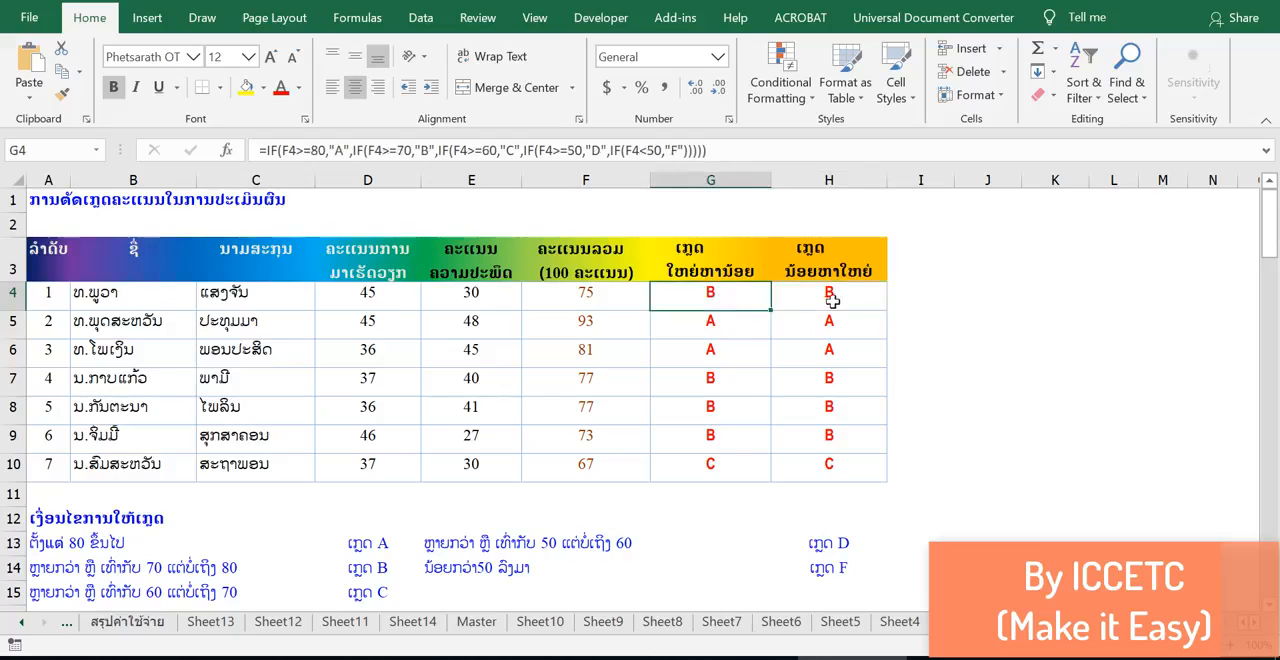
{"action": "left_click", "coordinate": [829, 299]}
{"action": "left_click", "coordinate": [715, 300]}
{"action": "left_click", "coordinate": [797, 300]}
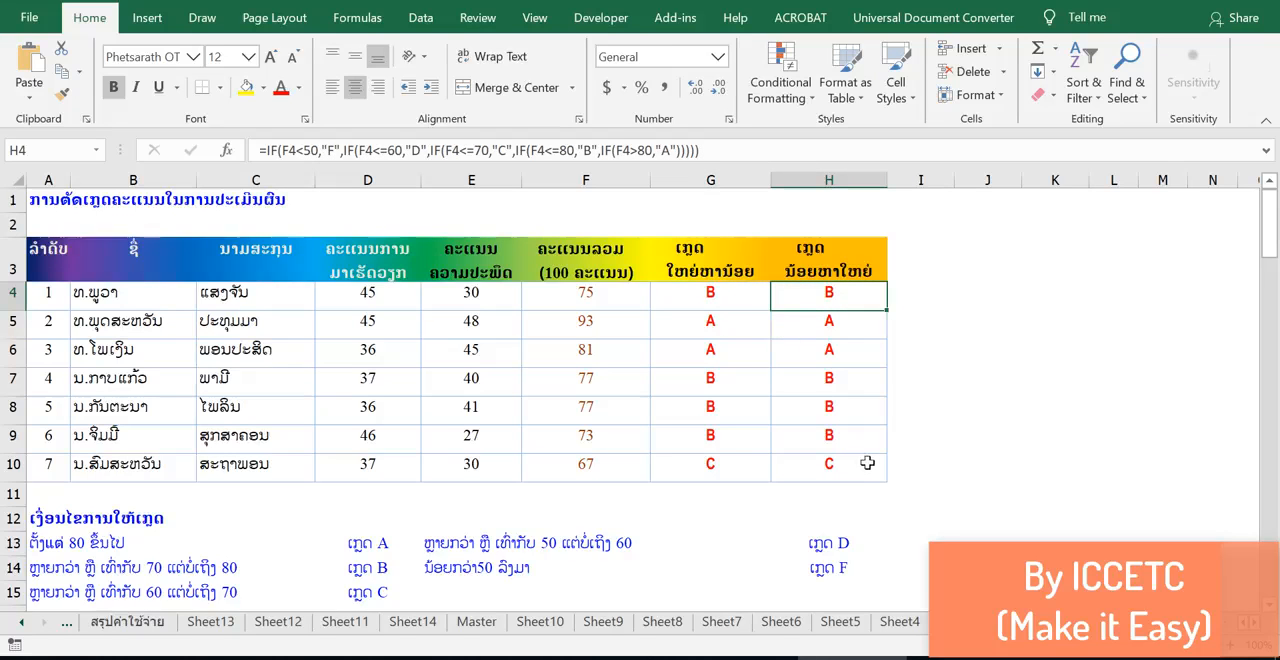
{"action": "scroll", "coordinate": [885, 475], "scroll_direction": "down", "scroll_amount": 4}
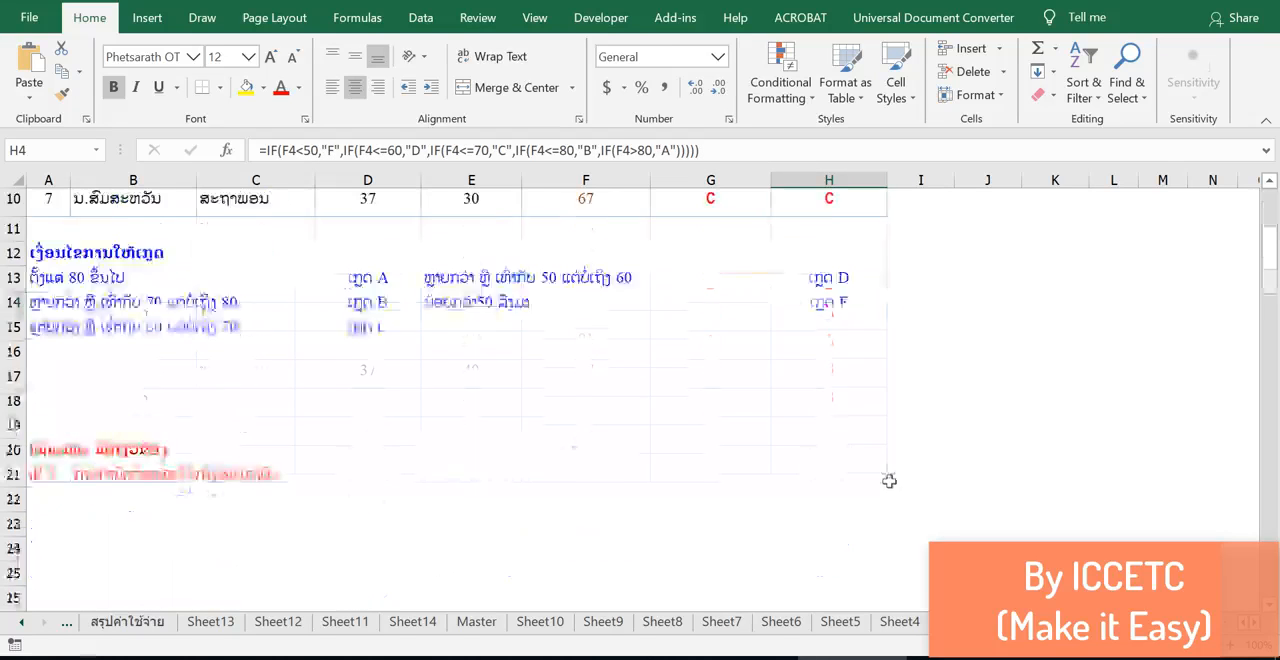
{"action": "left_click", "coordinate": [880, 538]}
{"action": "scroll", "coordinate": [880, 520], "scroll_direction": "up", "scroll_amount": 4}
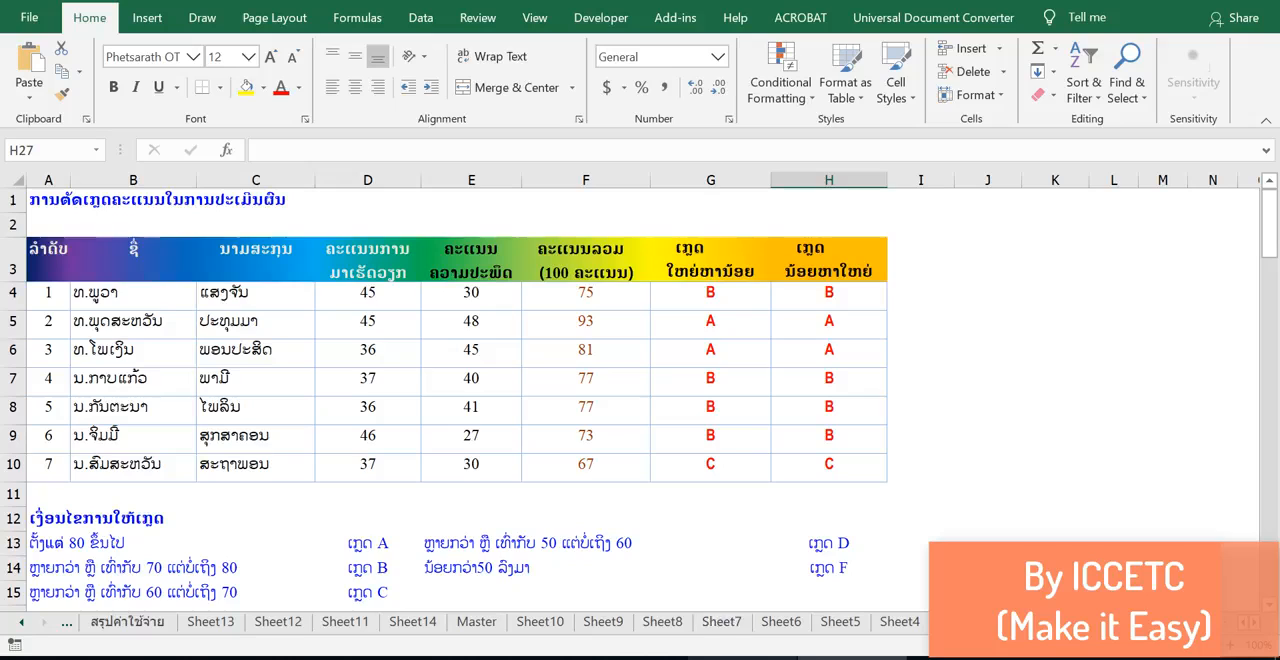
{"action": "left_click", "coordinate": [742, 658]}
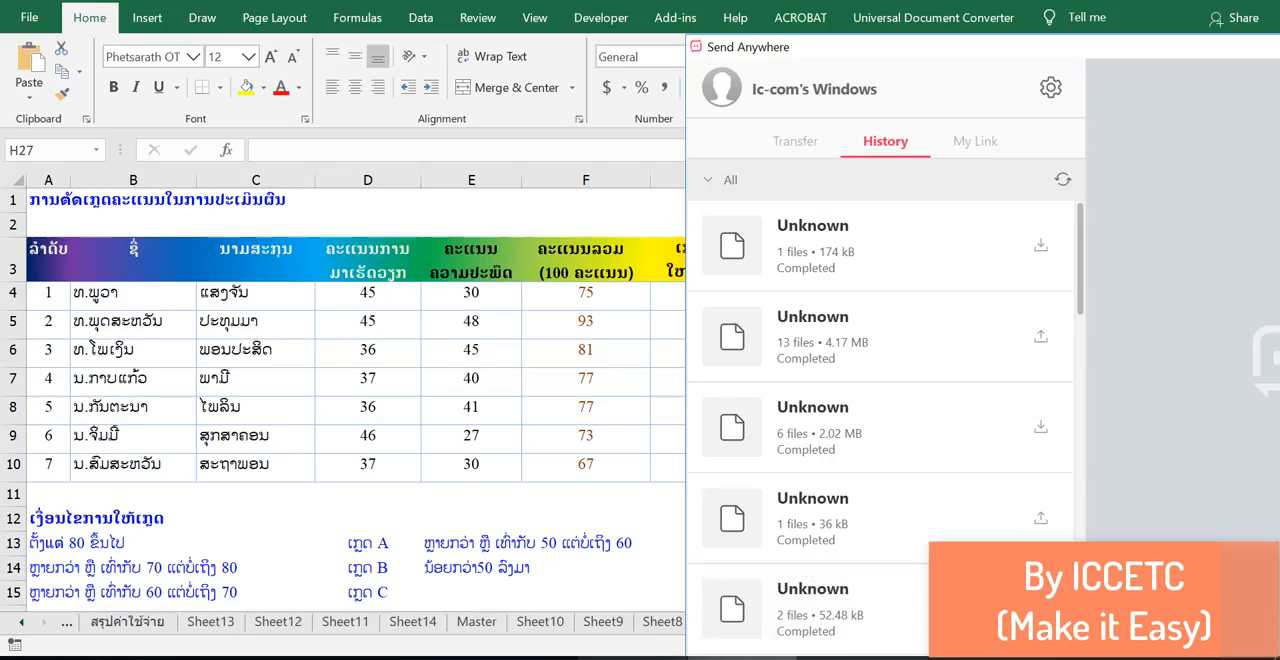